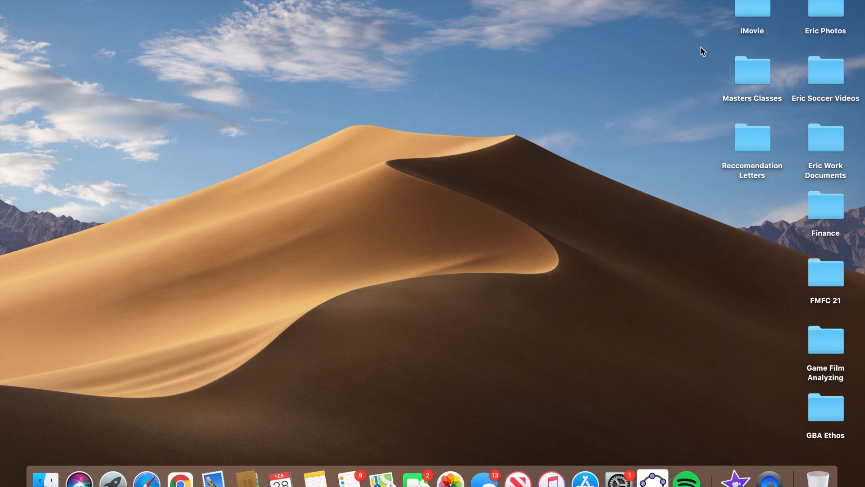
# Browse the desktop iMovie folder's Ball Movement and Defending Clips videos in Finder.
pyautogui.doubleClick(748, 9)
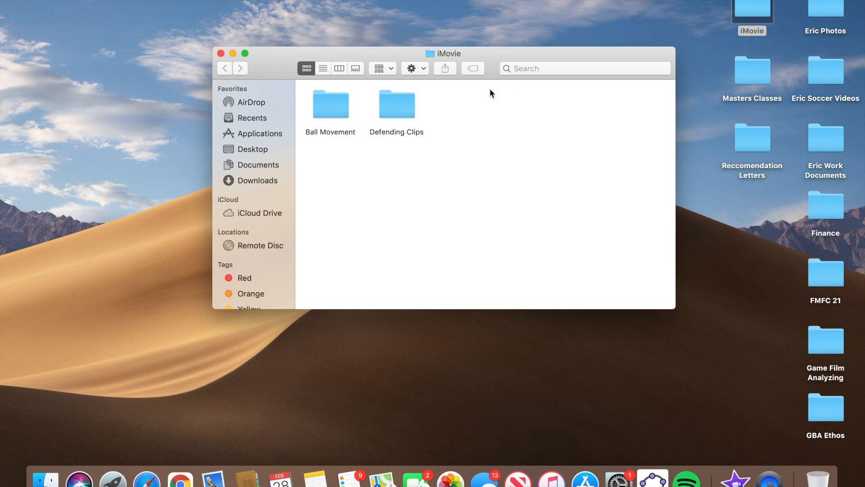
pyautogui.click(339, 106)
pyautogui.doubleClick(339, 106)
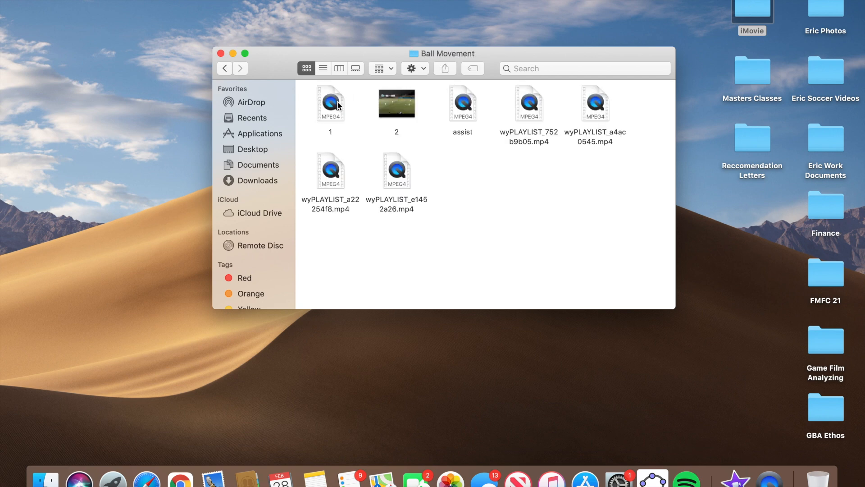
pyautogui.click(228, 71)
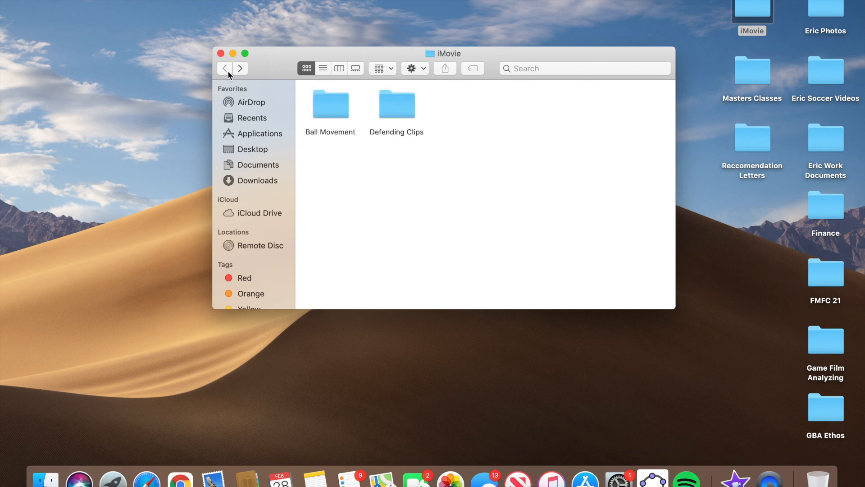
pyautogui.doubleClick(395, 103)
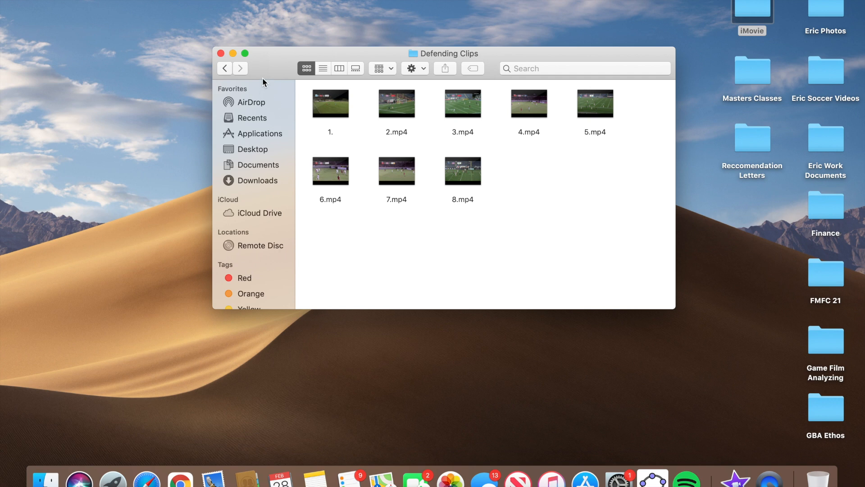
pyautogui.click(220, 54)
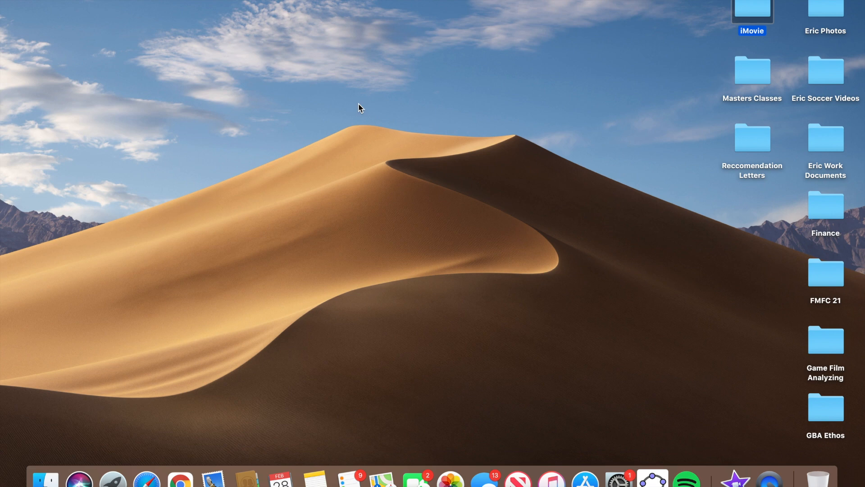
# Launch iMovie and create a new Movie project, My Movie 4.
pyautogui.click(516, 181)
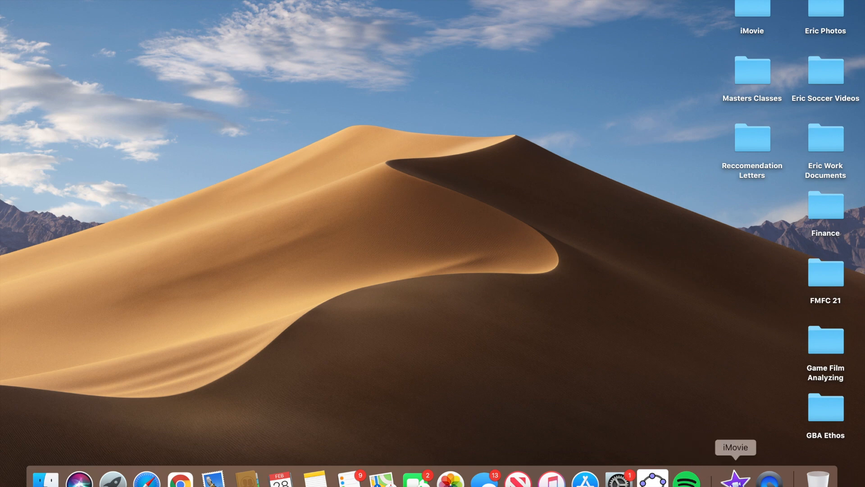
pyautogui.click(735, 477)
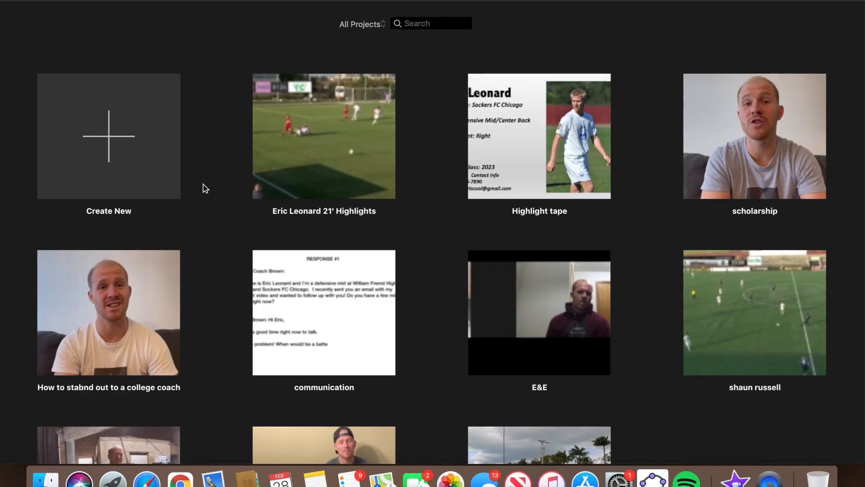
pyautogui.click(113, 152)
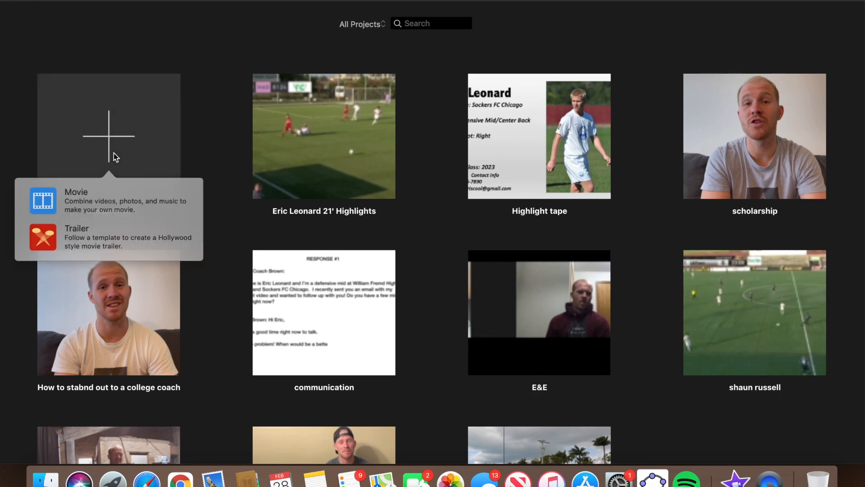
pyautogui.click(98, 202)
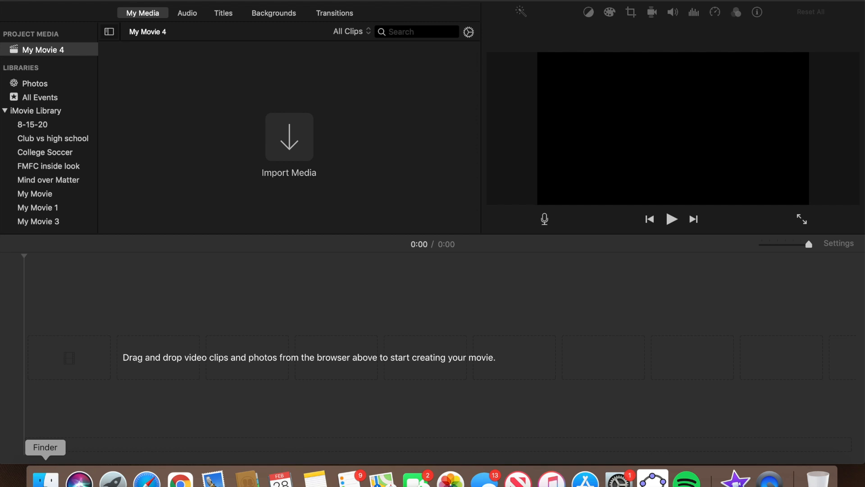
# Open a Finder window listing the Defending Clips videos.
pyautogui.click(45, 478)
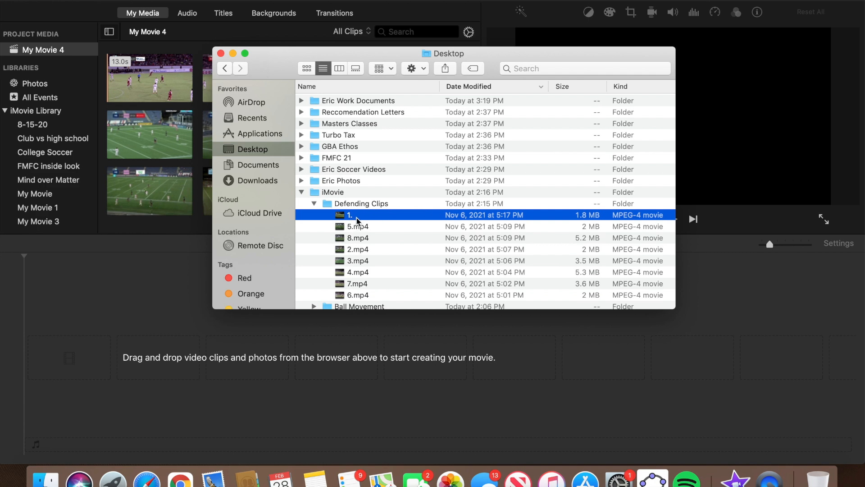
# Add clip 1.mp4 to the start of the timeline and zoom the timeline out.
pyautogui.moveTo(358, 217); pyautogui.dragTo(89, 341)
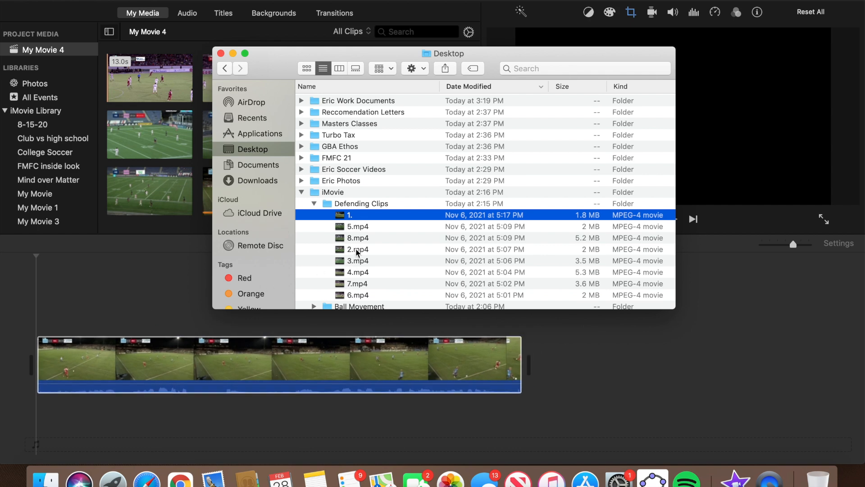
pyautogui.click(769, 297)
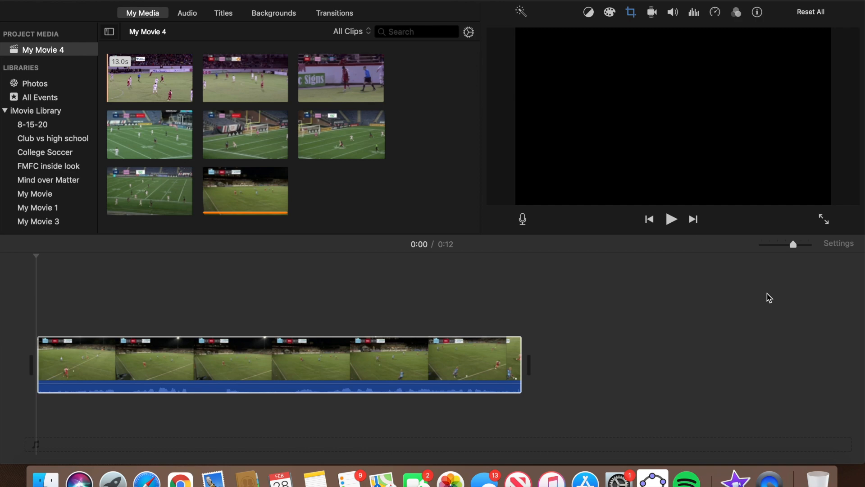
pyautogui.moveTo(794, 247); pyautogui.dragTo(763, 248)
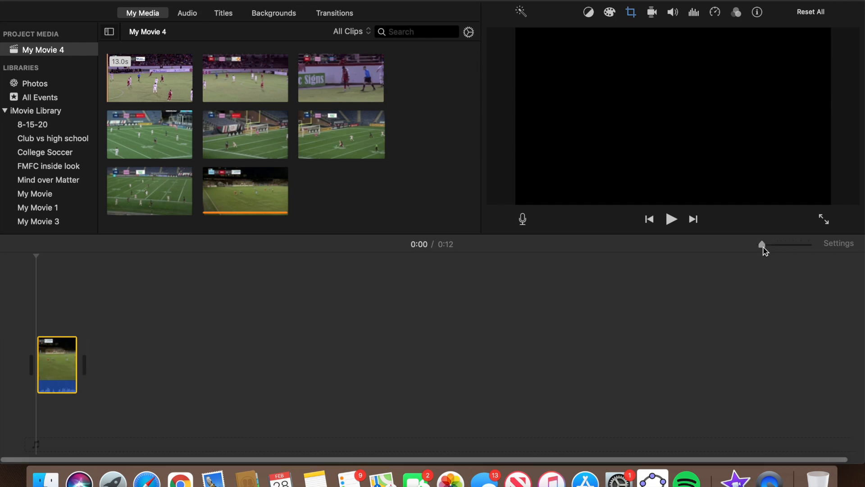
pyautogui.click(45, 477)
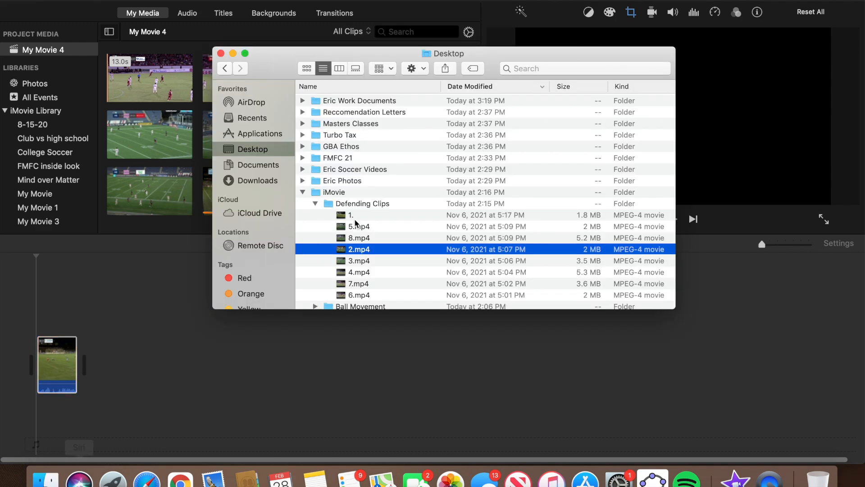
# Add clips 2.mp4 through 8.mp4 in order after the first clip.
pyautogui.moveTo(380, 251); pyautogui.dragTo(150, 357)
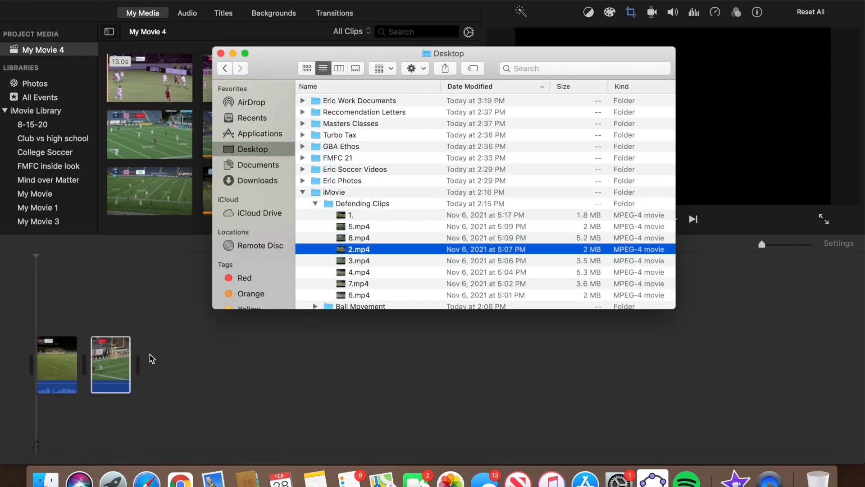
pyautogui.click(360, 262)
pyautogui.moveTo(403, 262); pyautogui.dragTo(203, 382)
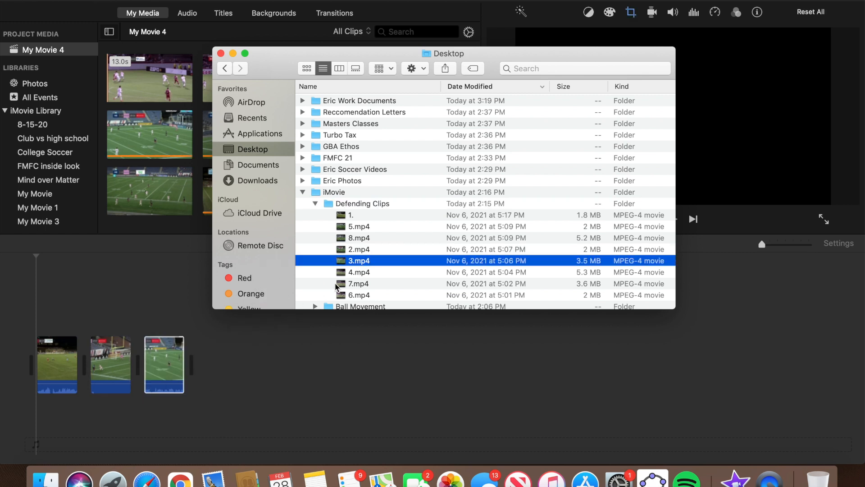
pyautogui.moveTo(362, 272); pyautogui.dragTo(230, 402)
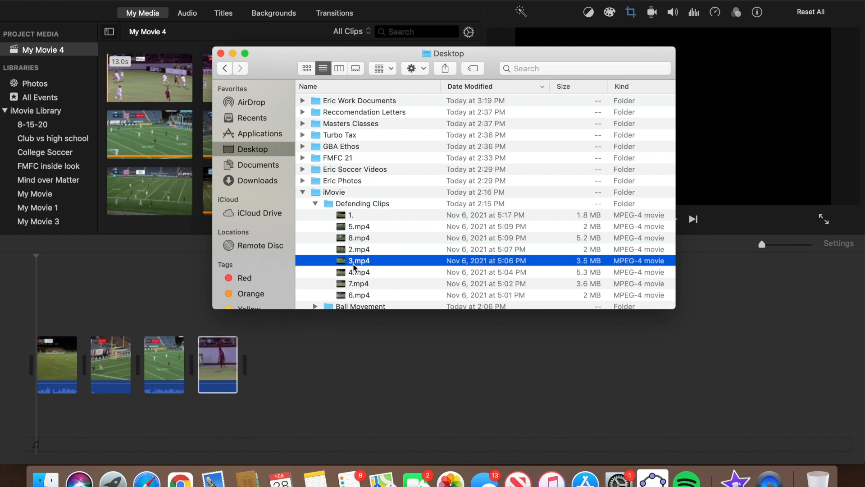
pyautogui.moveTo(372, 226); pyautogui.dragTo(325, 356)
pyautogui.click(362, 295)
pyautogui.moveTo(363, 295); pyautogui.dragTo(359, 356)
pyautogui.moveTo(366, 286); pyautogui.dragTo(380, 378)
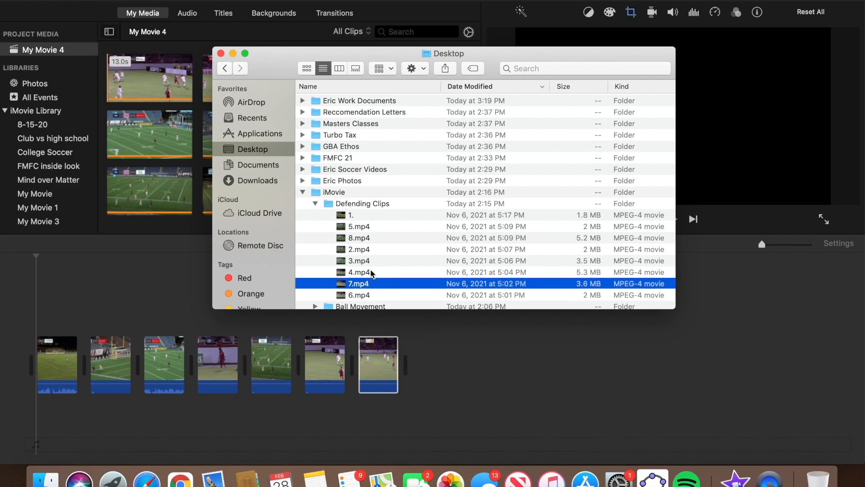
pyautogui.click(361, 239)
pyautogui.moveTo(383, 242); pyautogui.dragTo(464, 374)
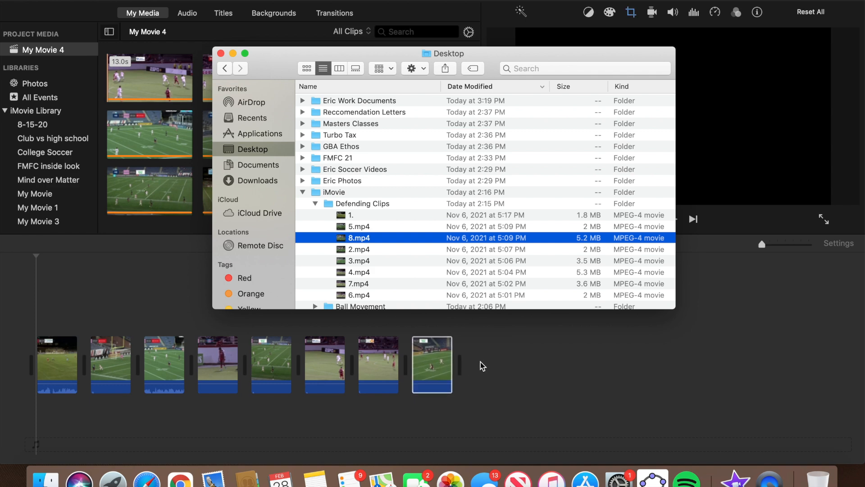
pyautogui.click(483, 366)
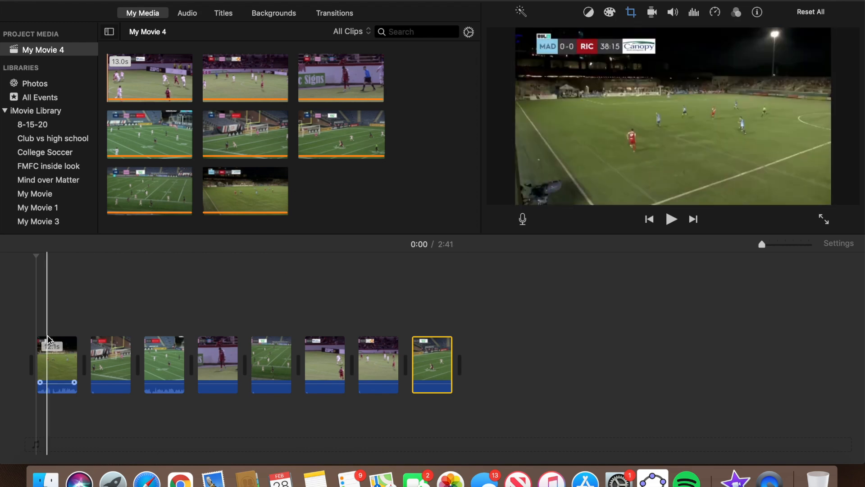
pyautogui.click(12, 345)
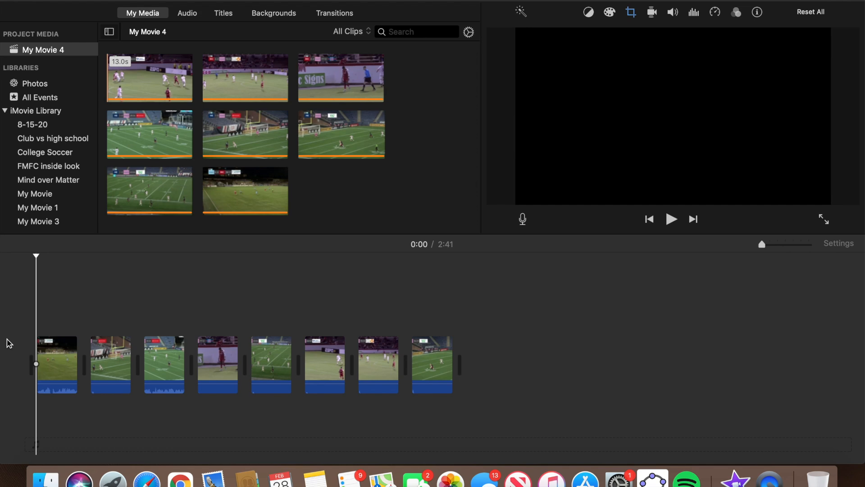
pyautogui.press('space')
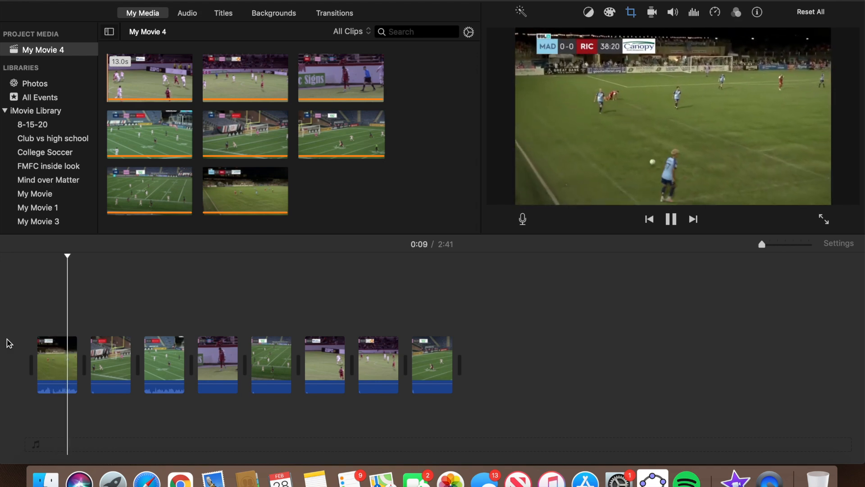
pyautogui.press('space')
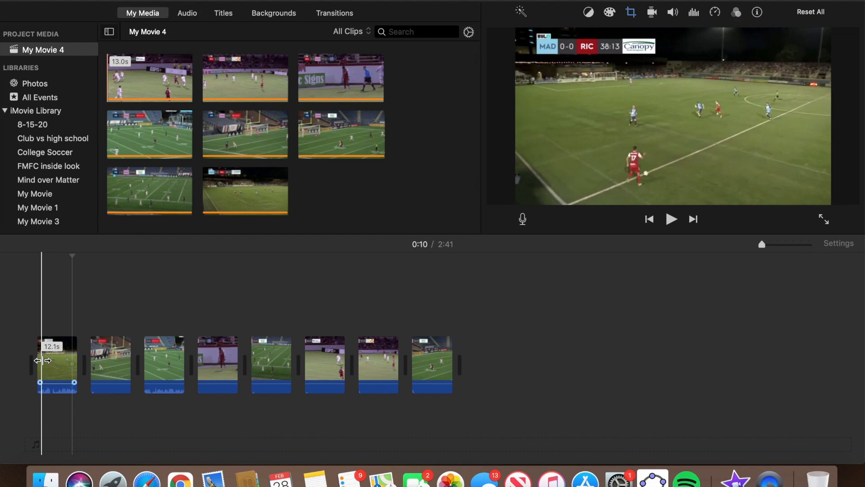
# Split the first clip at the playhead and delete the 1.3s leftover, leaving 10.7s.
pyautogui.rightClick(72, 368)
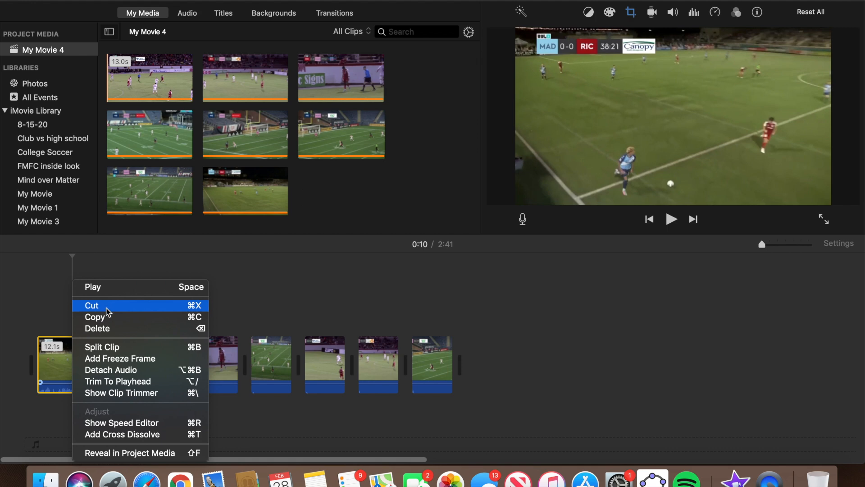
pyautogui.click(114, 348)
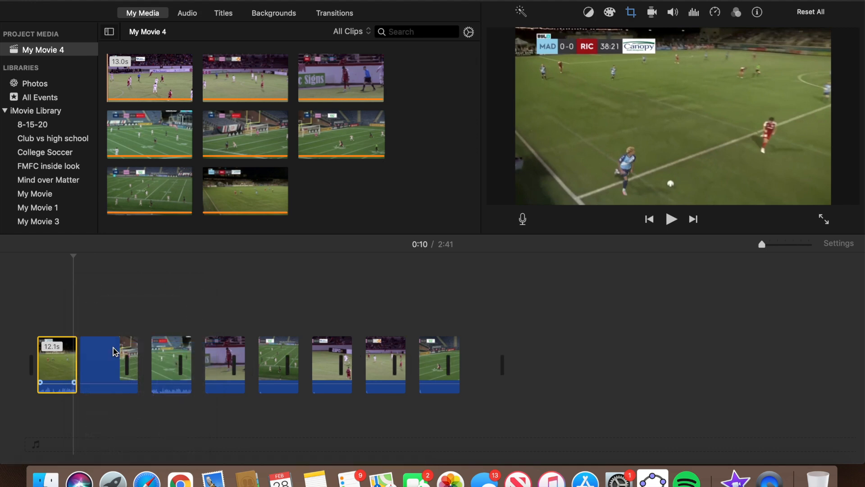
pyautogui.click(99, 360)
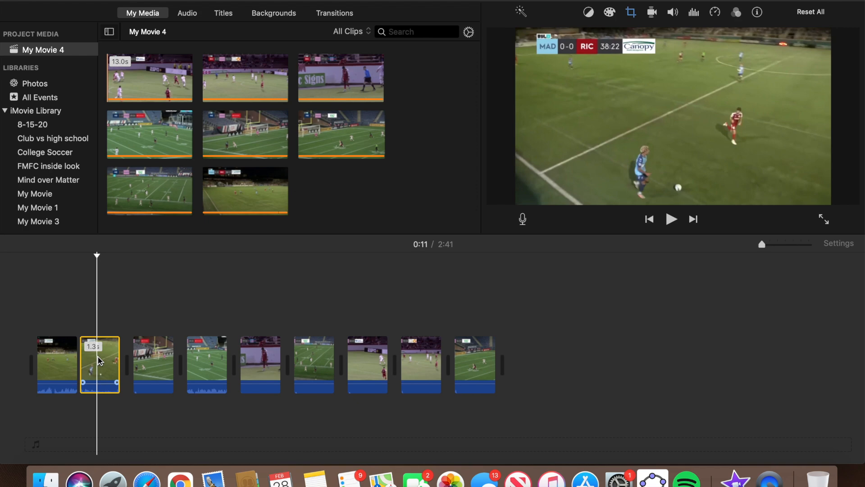
pyautogui.press('Delete')
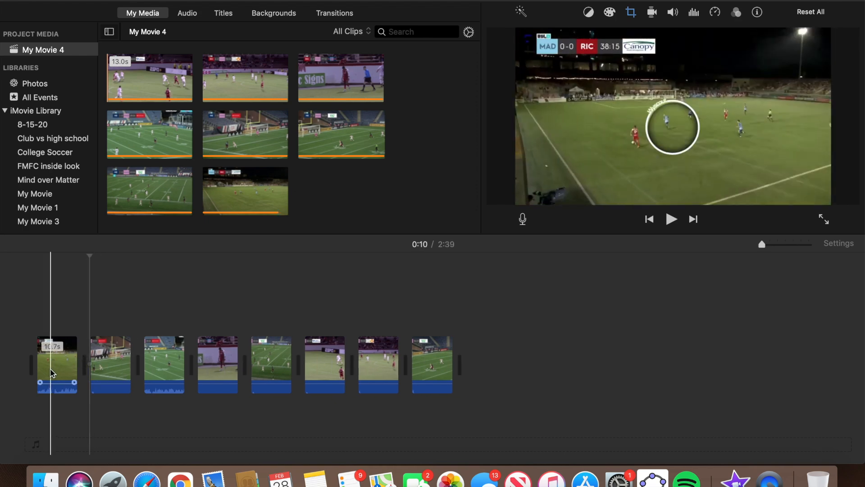
pyautogui.press('space')
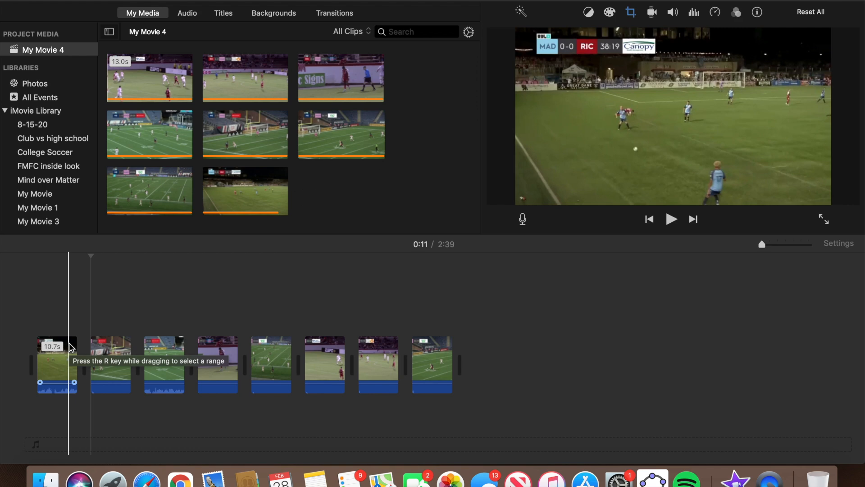
pyautogui.press('space')
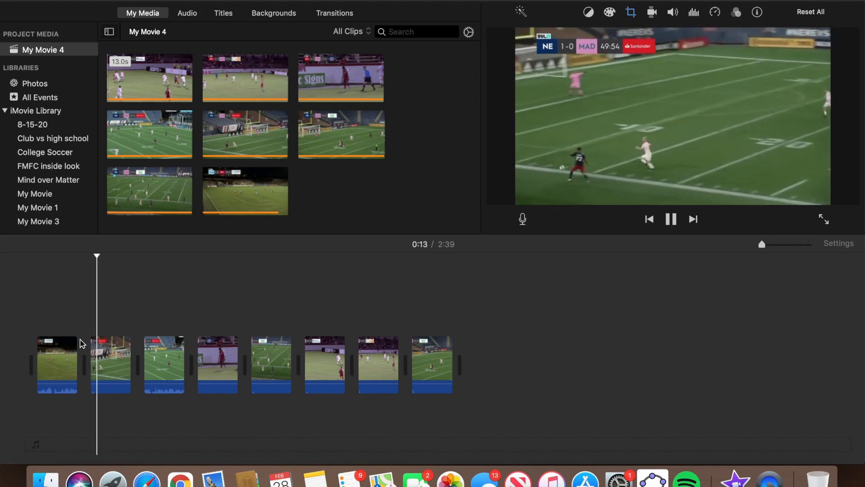
pyautogui.press('space')
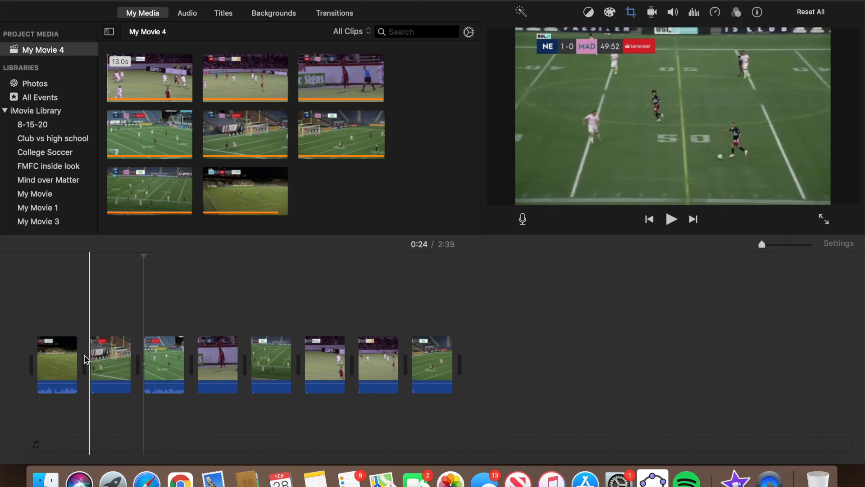
pyautogui.press('space')
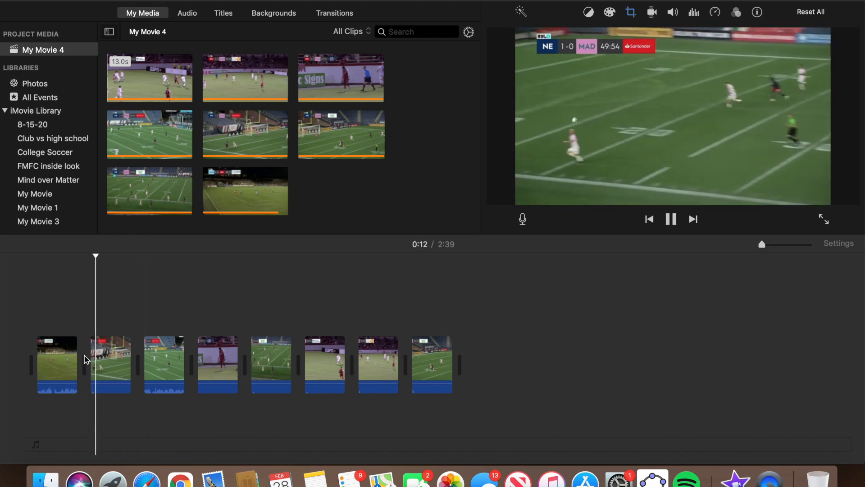
pyautogui.press('space')
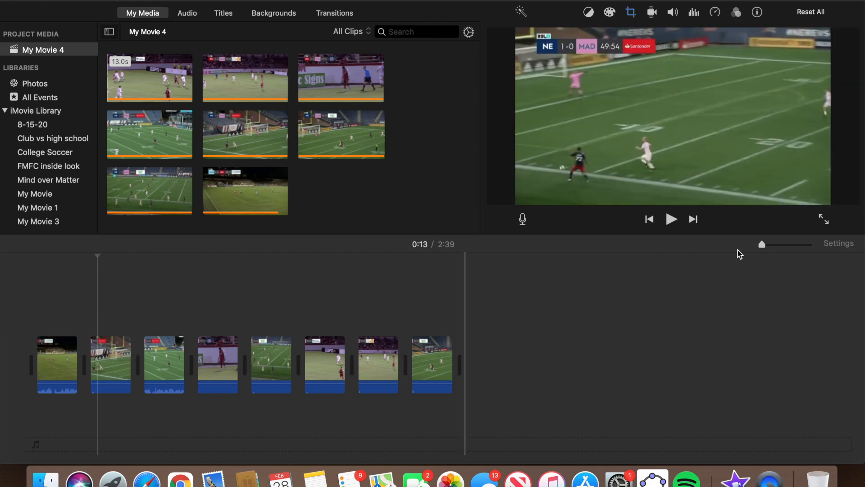
# Split the second clip at 0:23, delete the 0.7-second piece, and play back to check.
pyautogui.moveTo(765, 247); pyautogui.dragTo(786, 248)
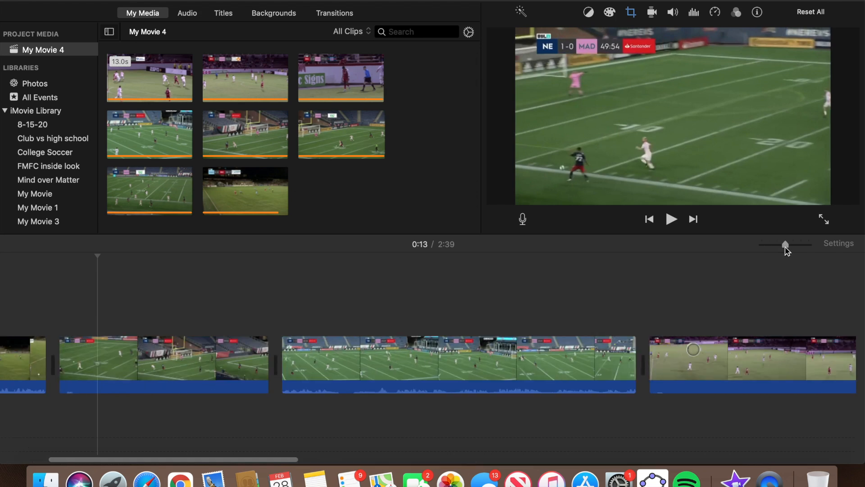
pyautogui.hscroll(-5, 303, 379)
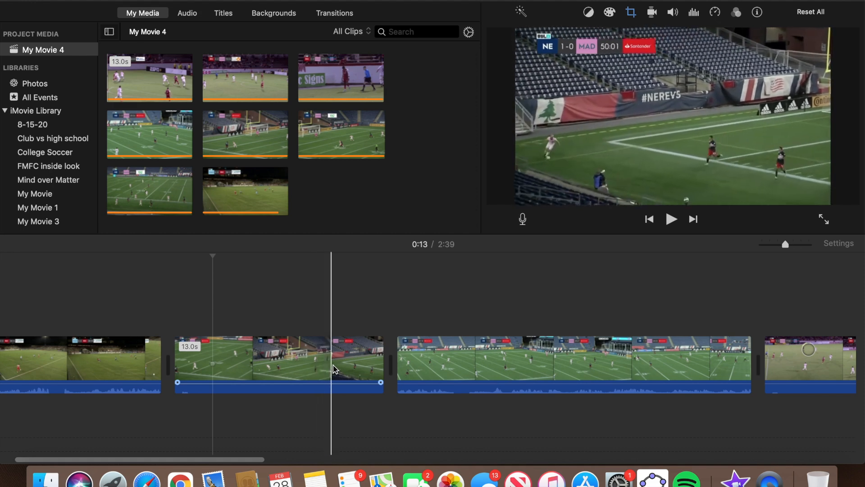
pyautogui.click(373, 366)
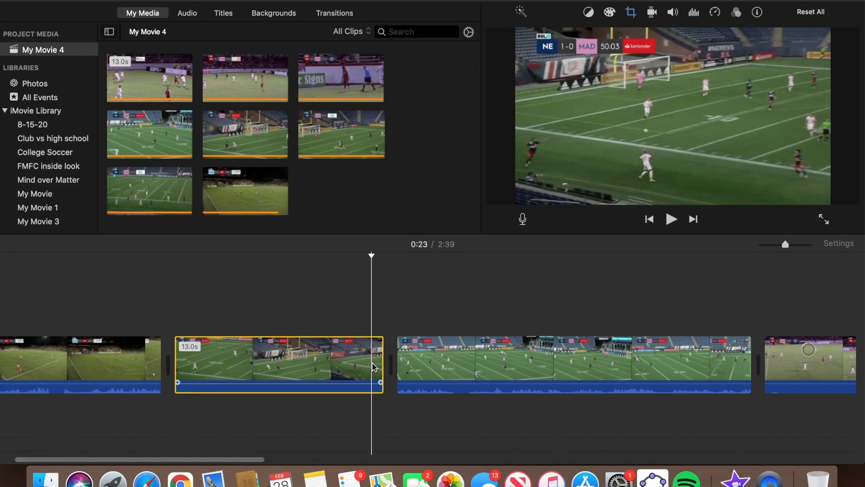
pyautogui.rightClick(373, 367)
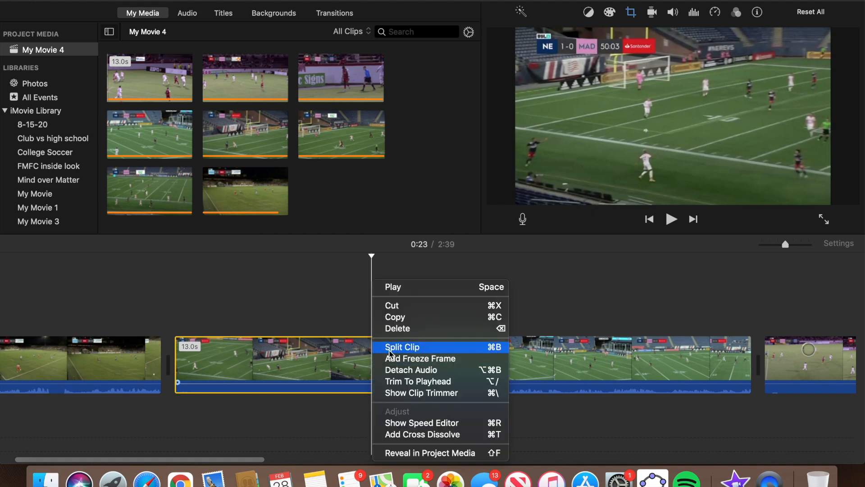
pyautogui.click(390, 351)
pyautogui.click(394, 355)
pyautogui.press('Delete')
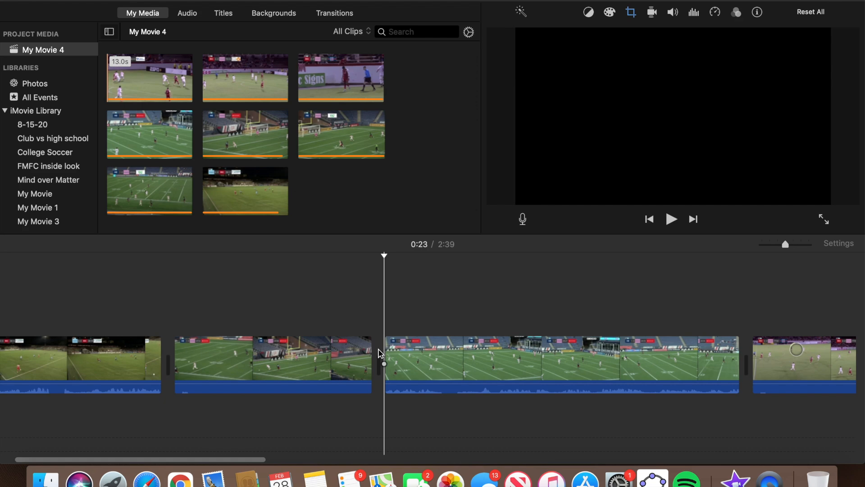
pyautogui.press('space')
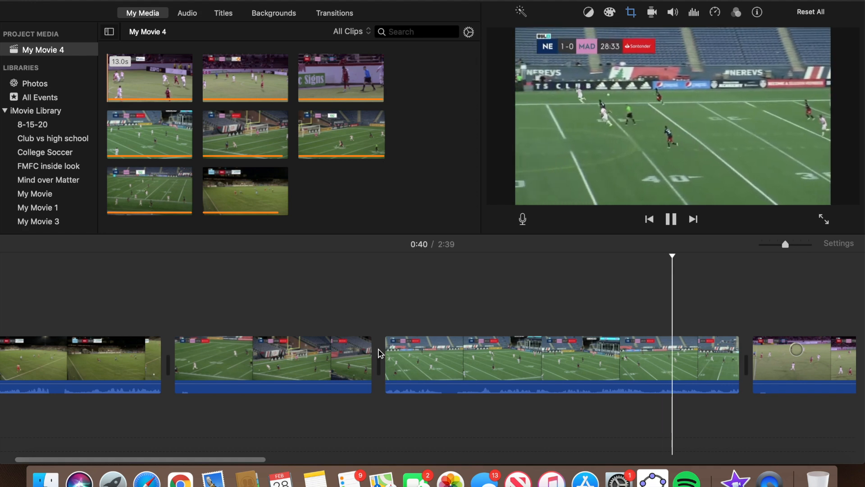
pyautogui.click(397, 367)
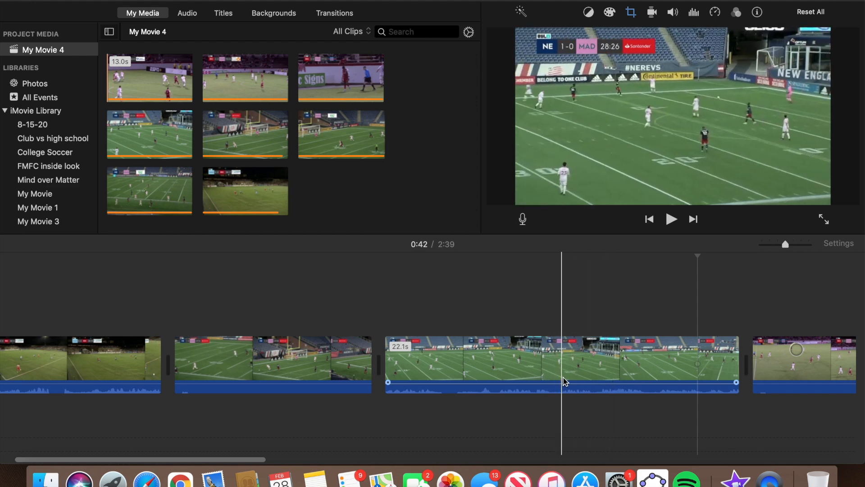
# Split the 22.1s clip at 0:35 and delete its 9.9-second tail.
pyautogui.click(582, 381)
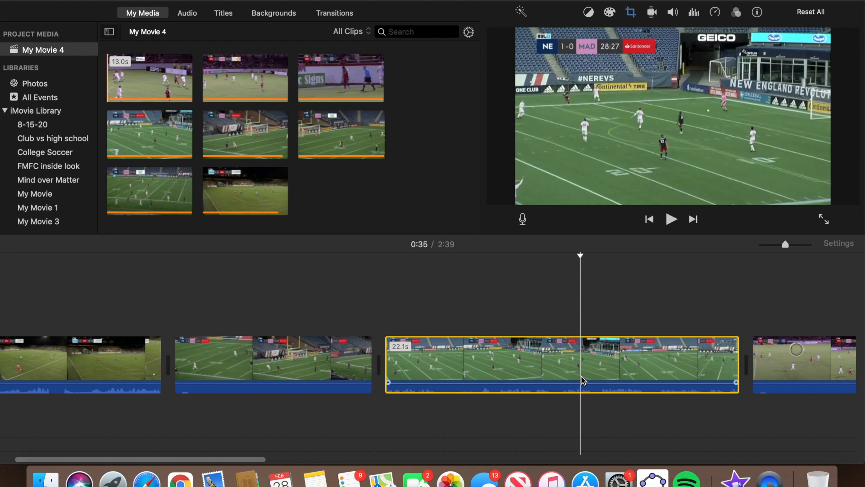
pyautogui.rightClick(582, 378)
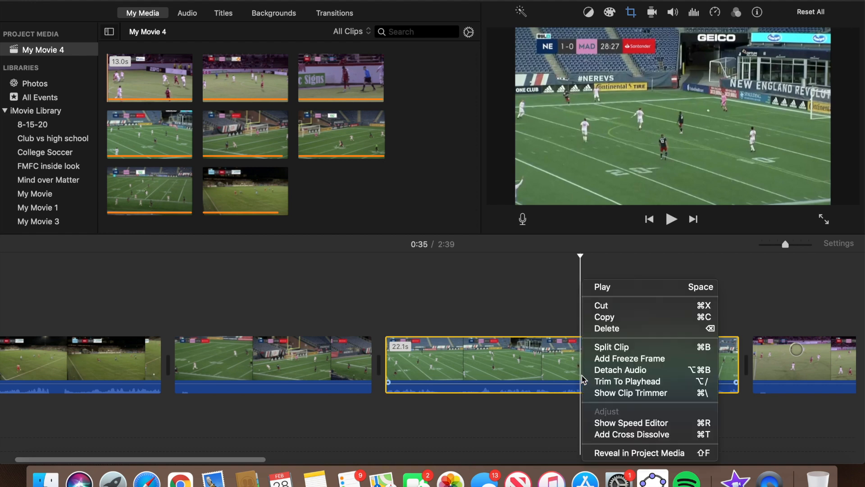
pyautogui.click(608, 347)
pyautogui.click(646, 362)
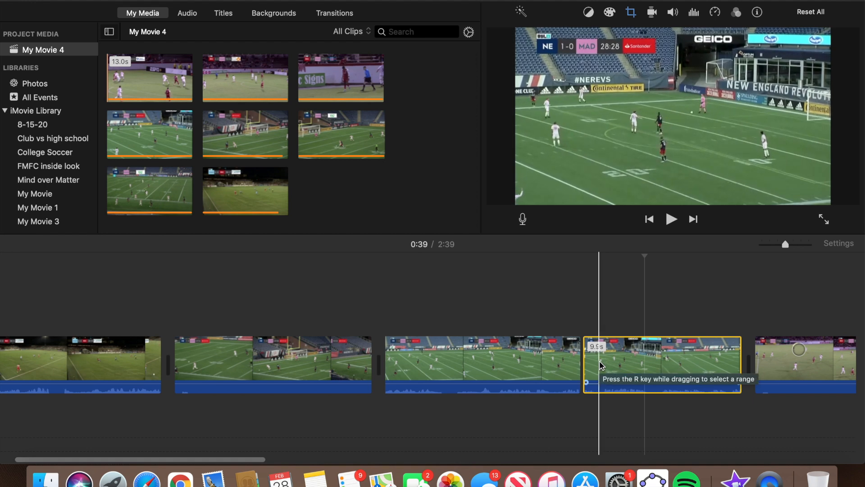
pyautogui.press('Delete')
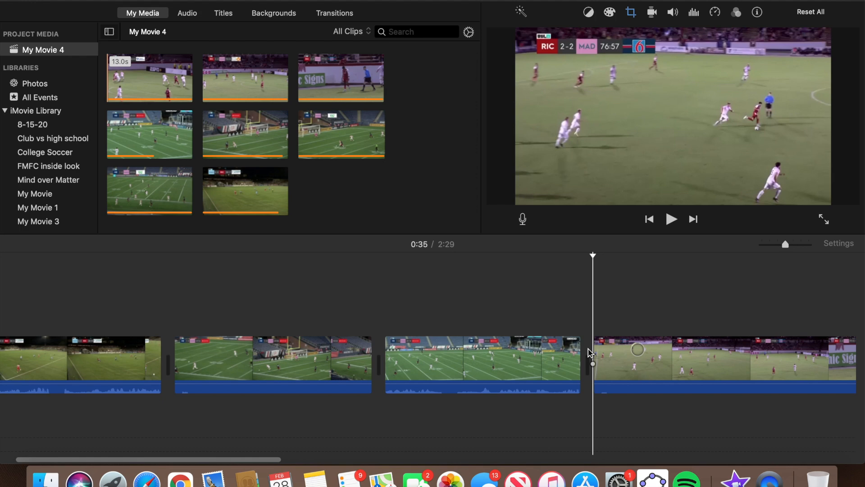
pyautogui.press('space')
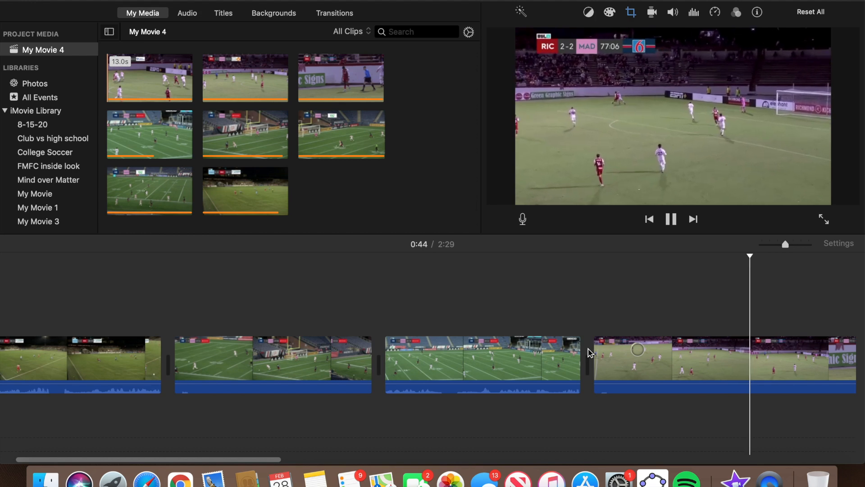
# Play through the 33.0s clip to locate the cut point near 1:00.
pyautogui.hscroll(5, 590, 353)
pyautogui.hscroll(2, 590, 352)
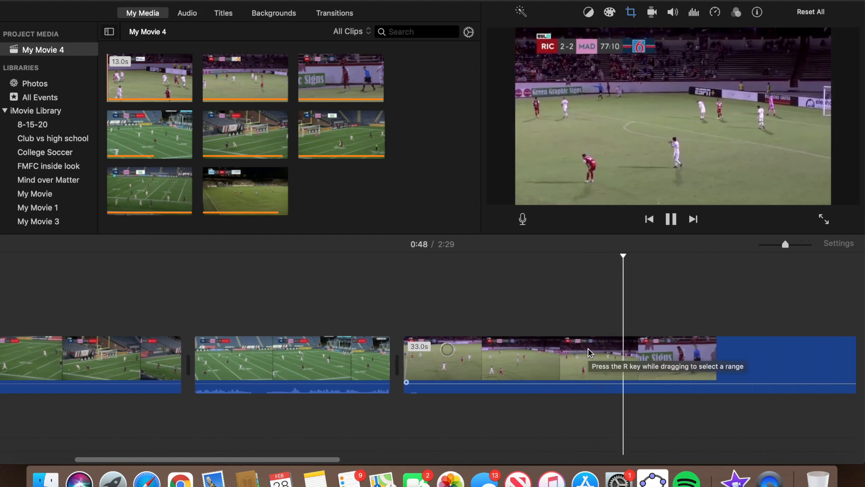
pyautogui.press('space')
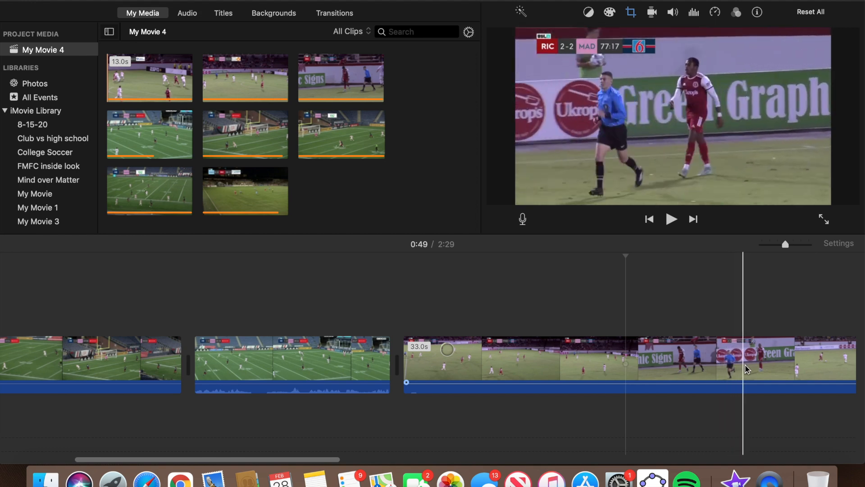
pyautogui.click(626, 367)
pyautogui.press('space')
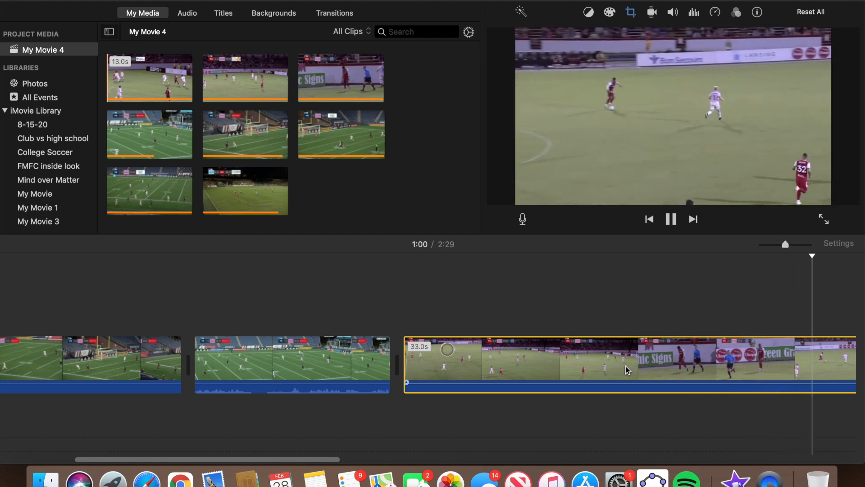
pyautogui.press('space')
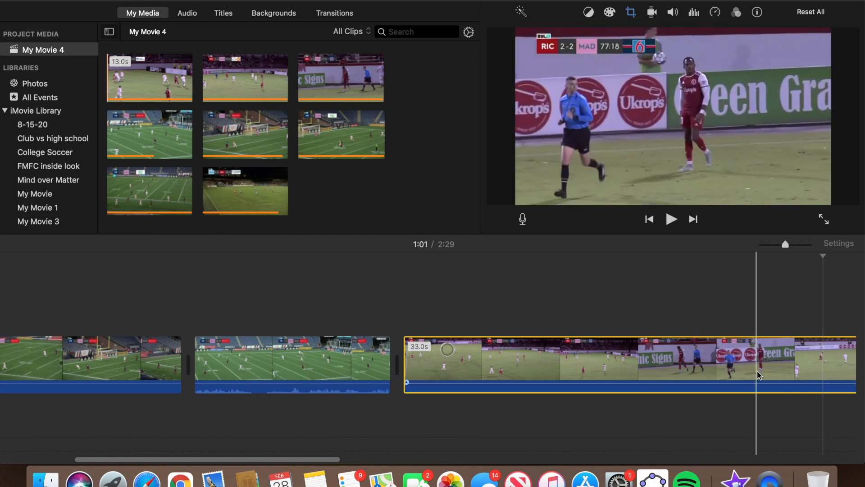
pyautogui.hscroll(3, 676, 366)
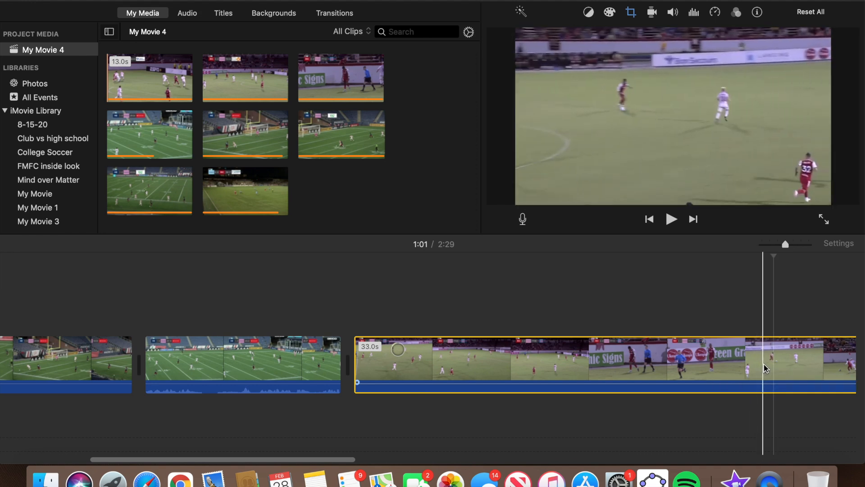
# Split the 33.0s clip at 1:00 and delete its first 25.6-second part.
pyautogui.click(764, 364)
pyautogui.rightClick(764, 367)
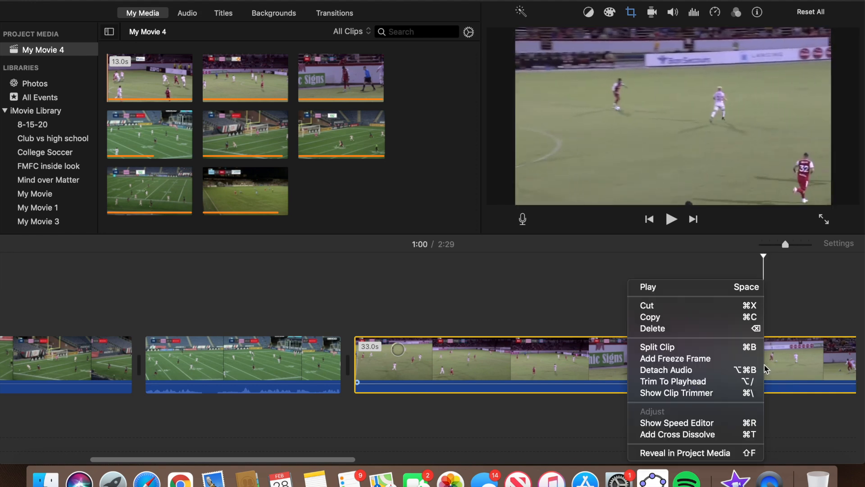
pyautogui.click(730, 350)
pyautogui.click(664, 357)
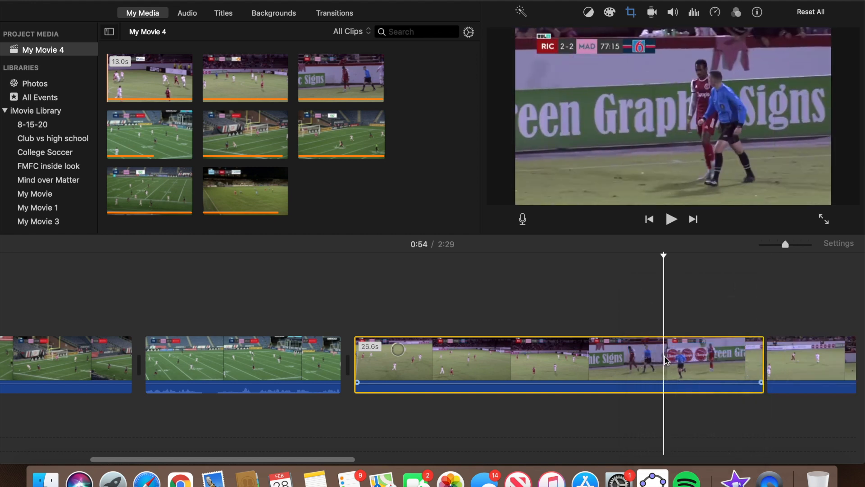
pyautogui.press('Delete')
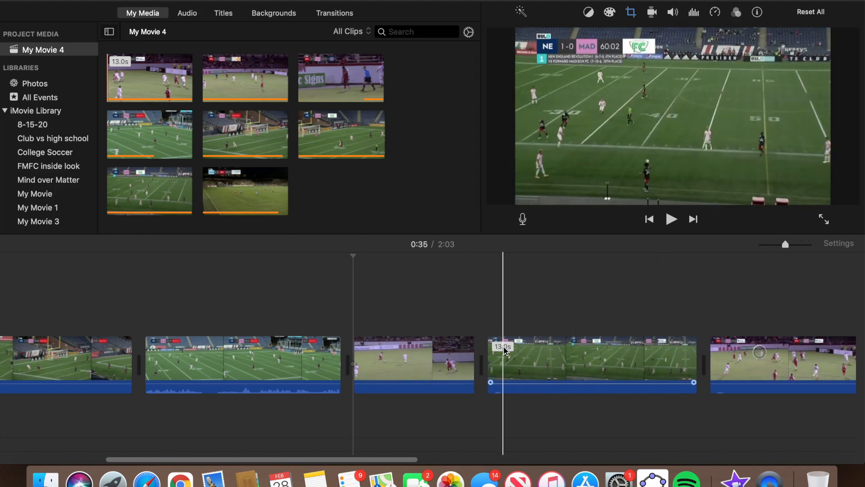
pyautogui.press('space')
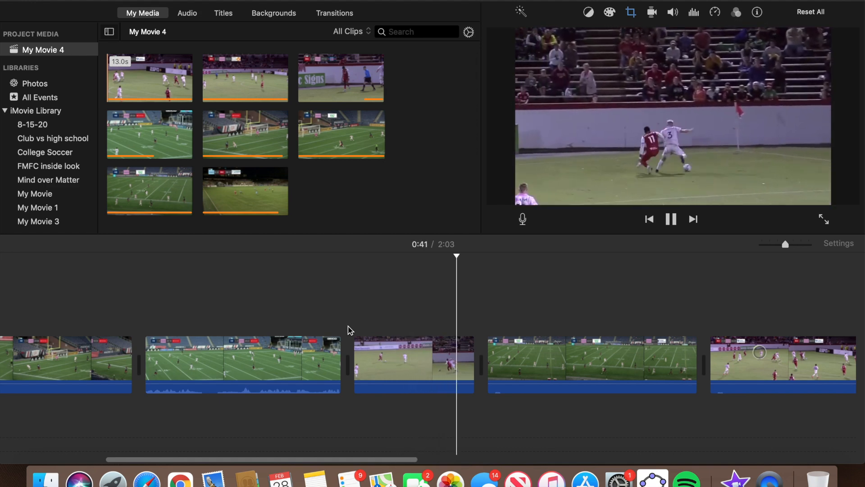
# Trim the fourth clip's start to 12.0s and play back the result.
pyautogui.press('Down')
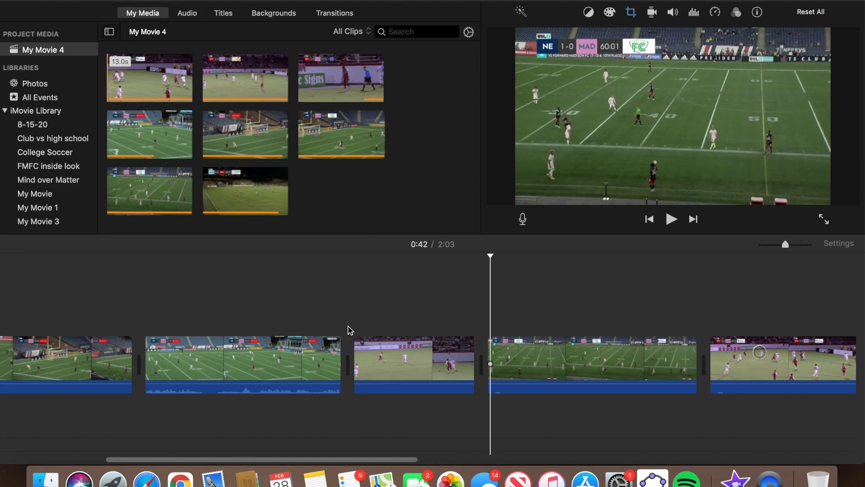
pyautogui.click(476, 338)
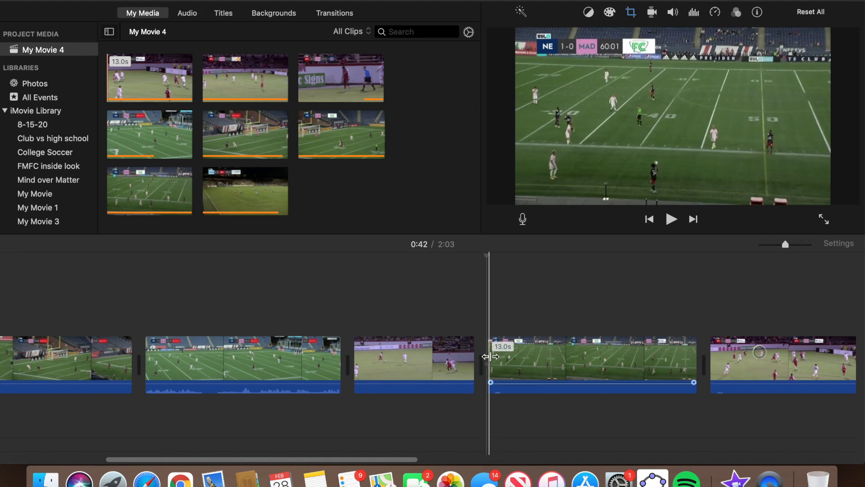
pyautogui.press('space')
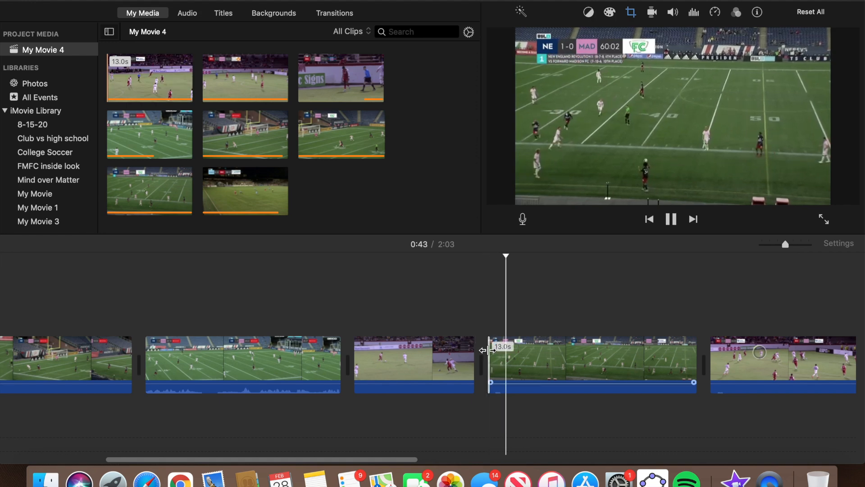
pyautogui.press('space')
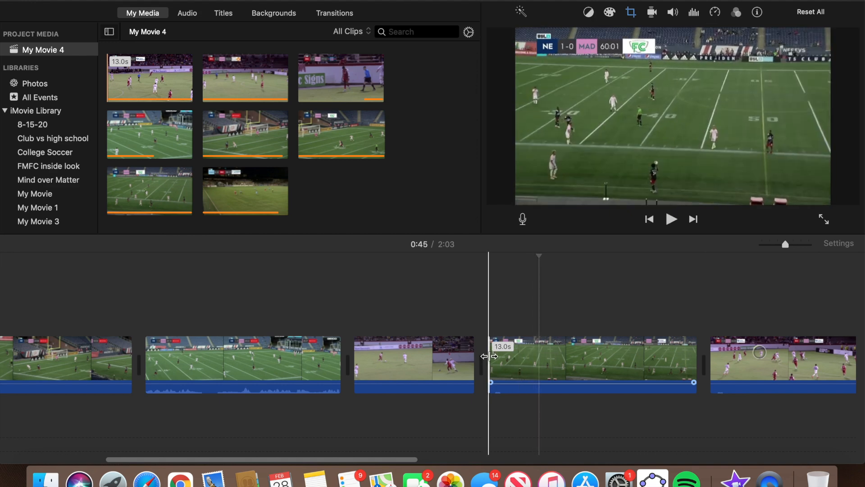
pyautogui.moveTo(489, 356); pyautogui.dragTo(521, 359)
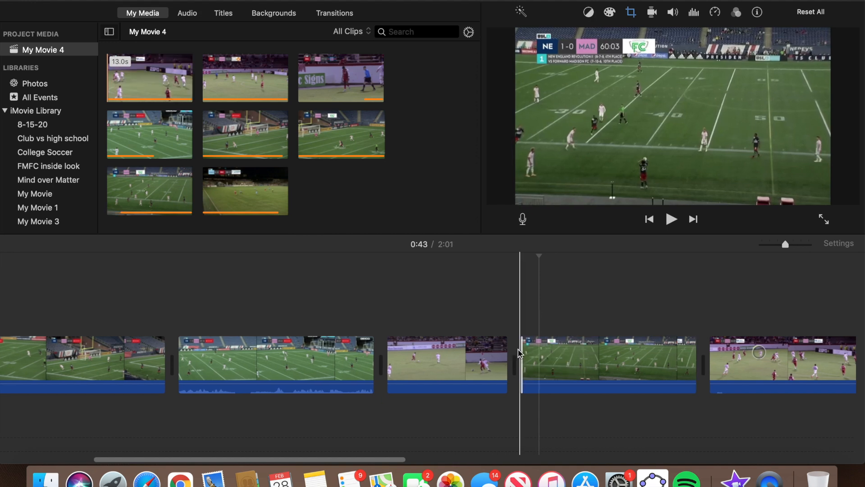
pyautogui.press('space')
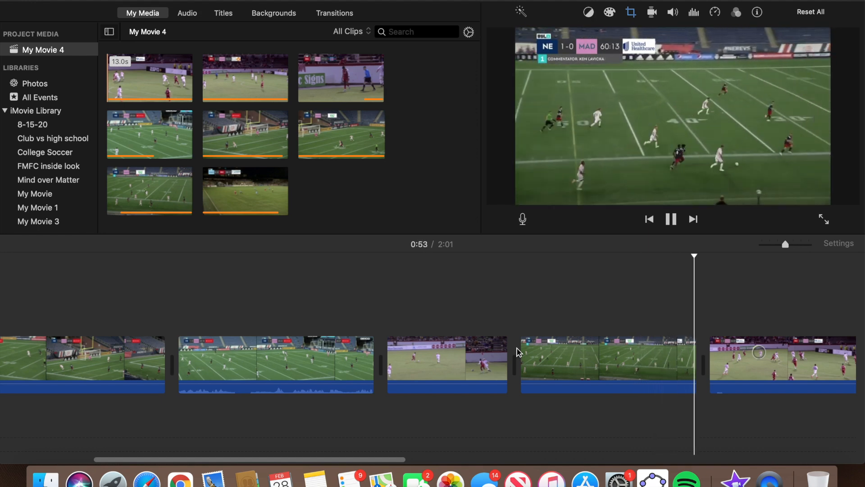
pyautogui.click(518, 352)
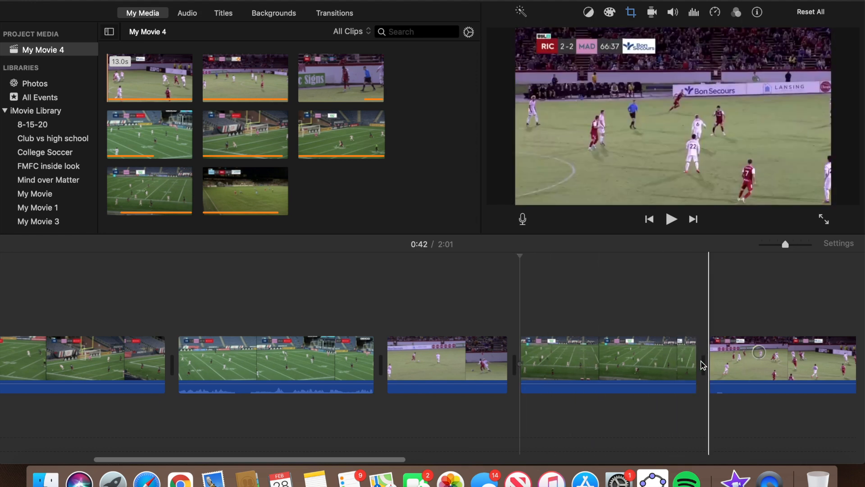
# Trim the clip at 1:05 so it ends at the playhead.
pyautogui.hscroll(2, 702, 365)
pyautogui.press('space')
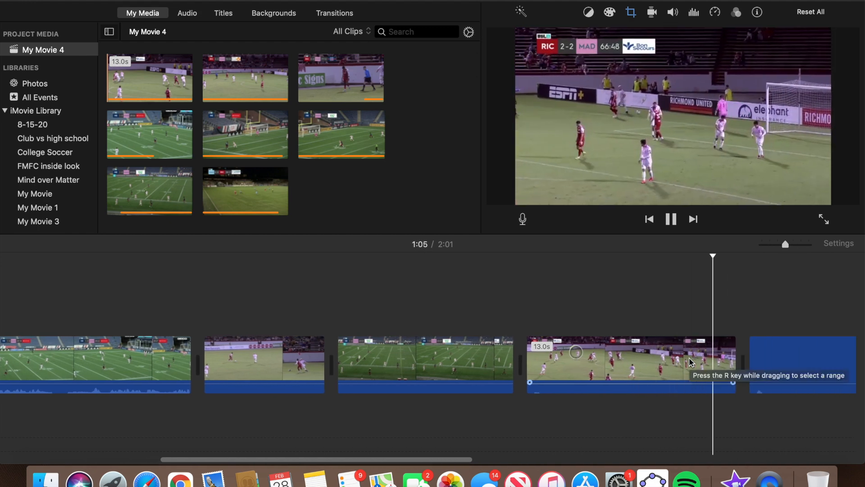
pyautogui.press('space')
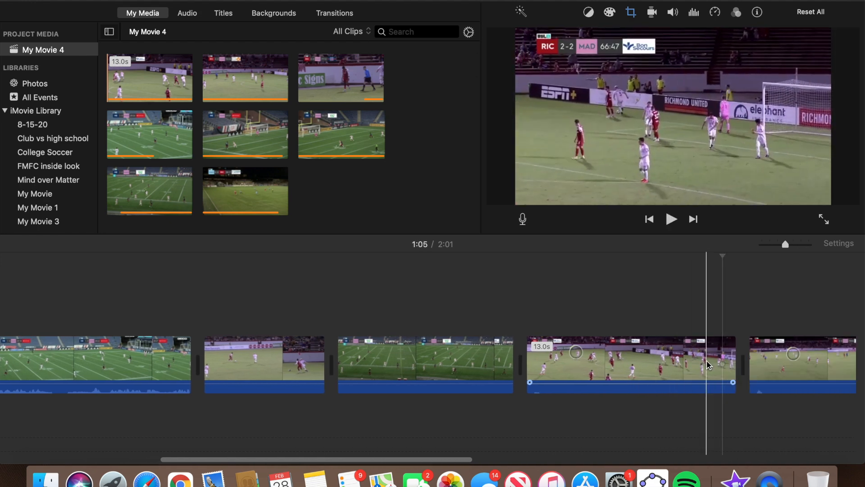
pyautogui.rightClick(709, 365)
pyautogui.click(762, 378)
# Split the clip at 1:19, delete the footage after the split, and bring up Finder.
pyautogui.press('space')
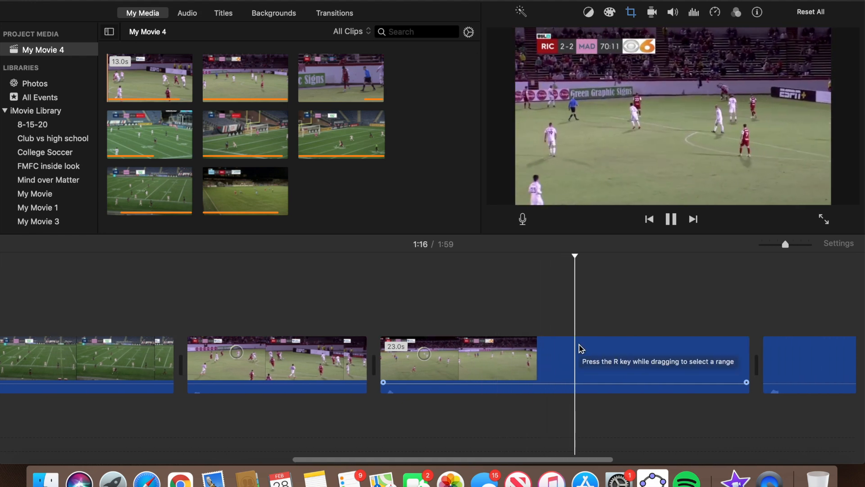
pyautogui.press('space')
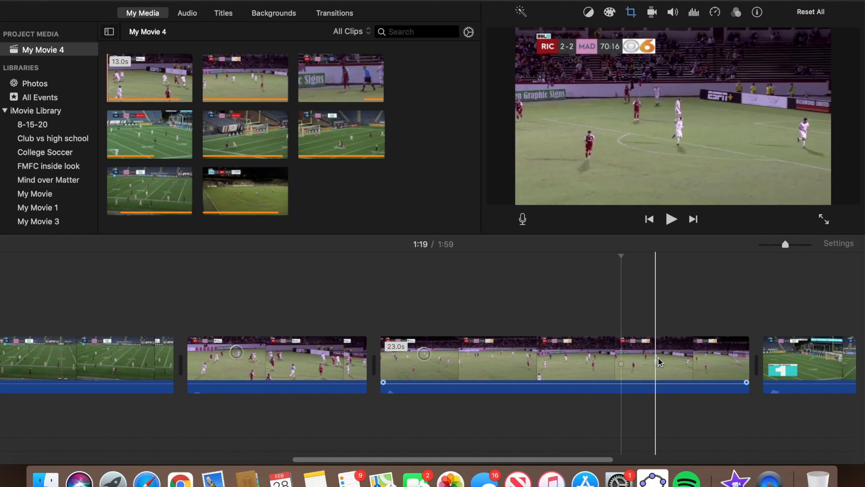
pyautogui.rightClick(624, 378)
pyautogui.click(650, 355)
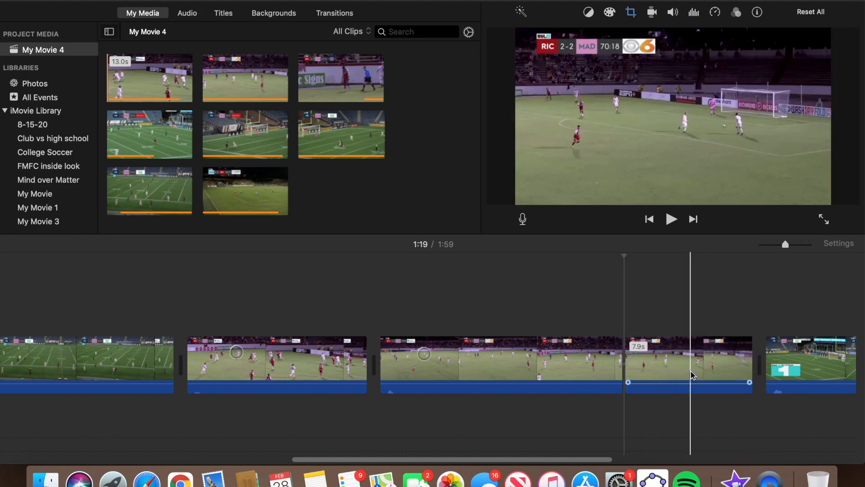
pyautogui.press('Delete')
pyautogui.click(45, 478)
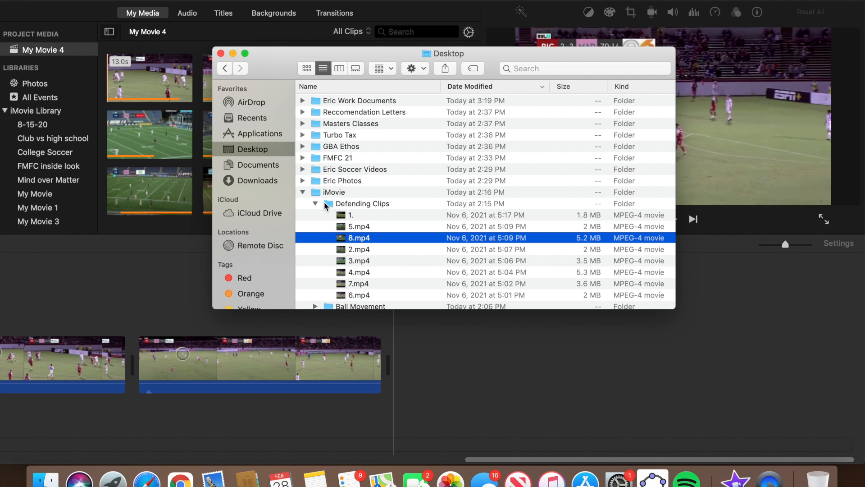
# Expand the Ball Movement folder and add the assist video to the timeline's end.
pyautogui.click(315, 204)
pyautogui.click(318, 215)
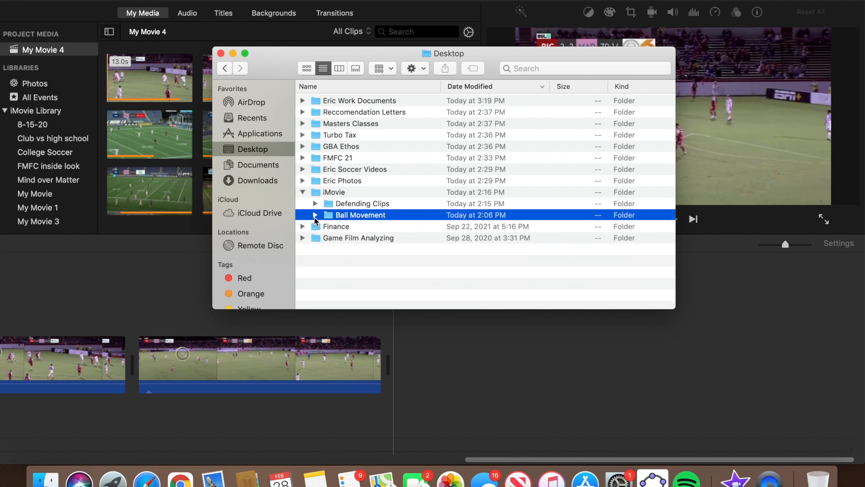
pyautogui.click(315, 215)
pyautogui.scroll(-1, 345, 232)
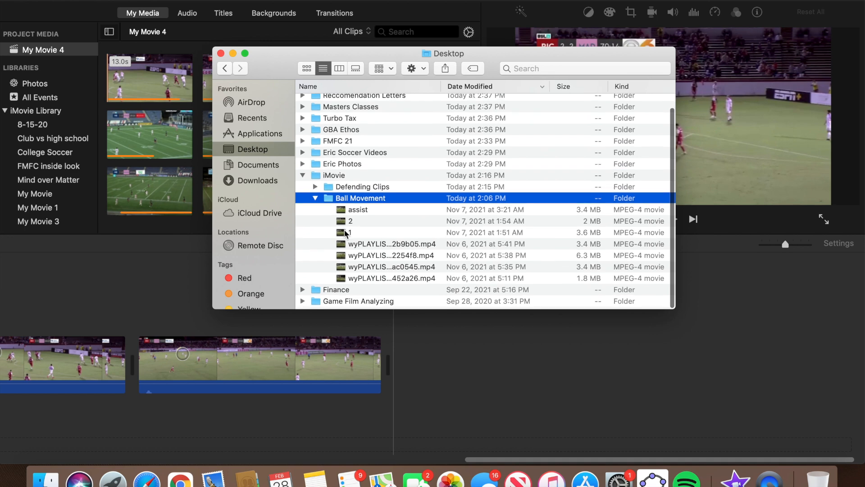
pyautogui.click(325, 213)
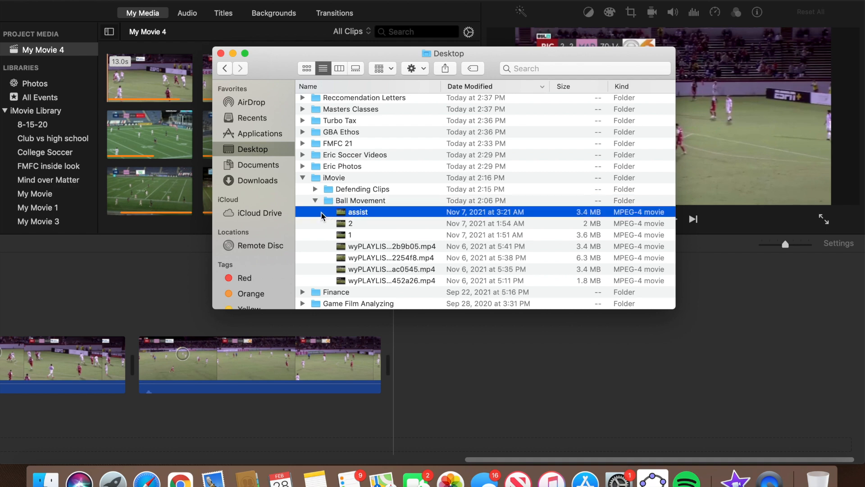
pyautogui.moveTo(330, 223); pyautogui.dragTo(431, 366)
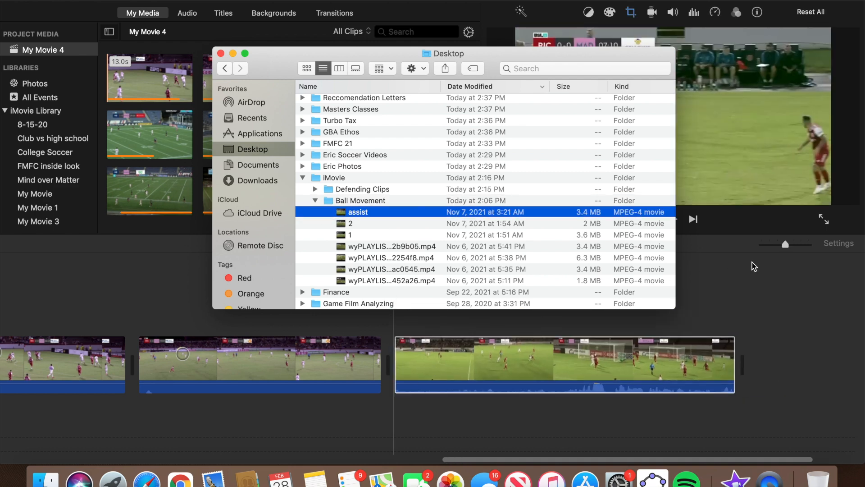
pyautogui.click(775, 259)
pyautogui.moveTo(784, 245); pyautogui.dragTo(773, 250)
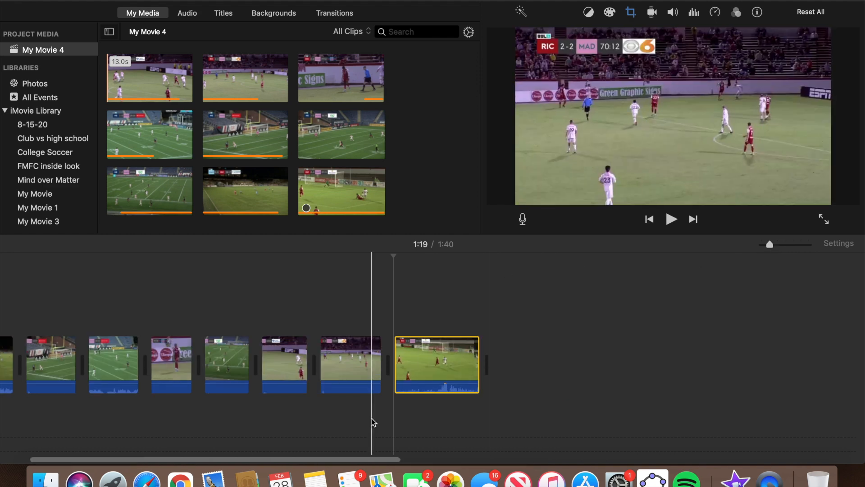
# Add the remaining six Ball Movement videos to the end of the timeline.
pyautogui.click(45, 479)
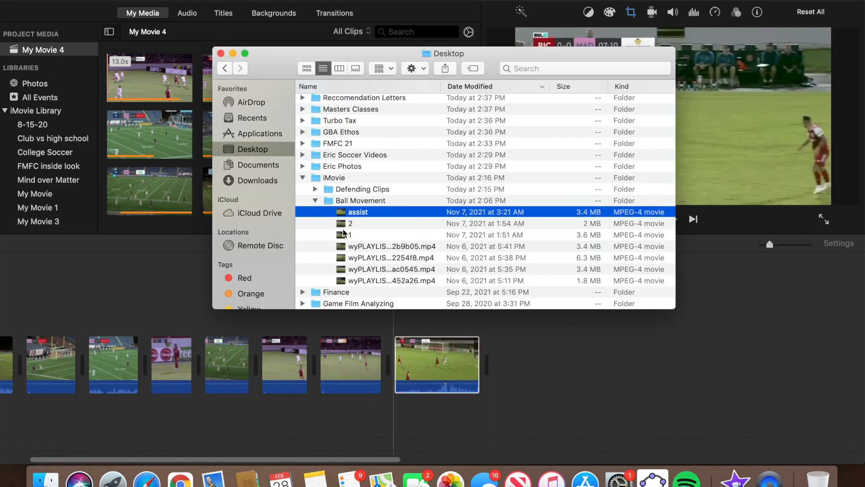
pyautogui.click(372, 233)
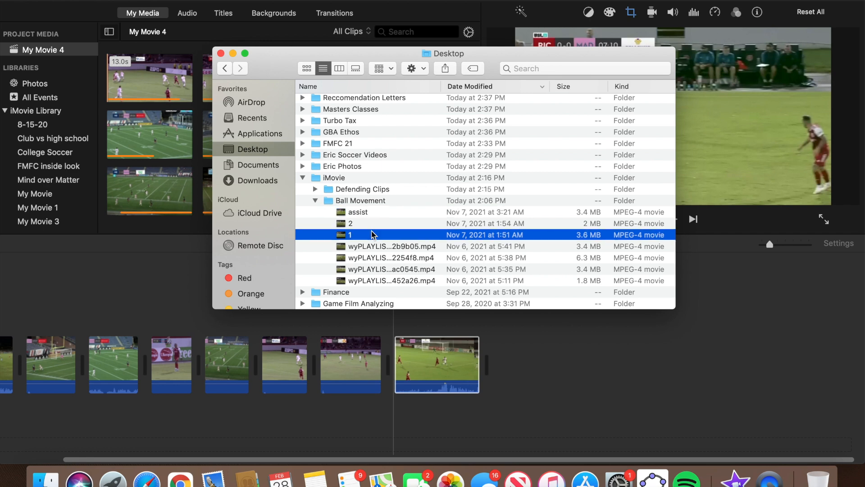
pyautogui.keyDown('shift'); pyautogui.click(368, 223); pyautogui.keyUp('shift')
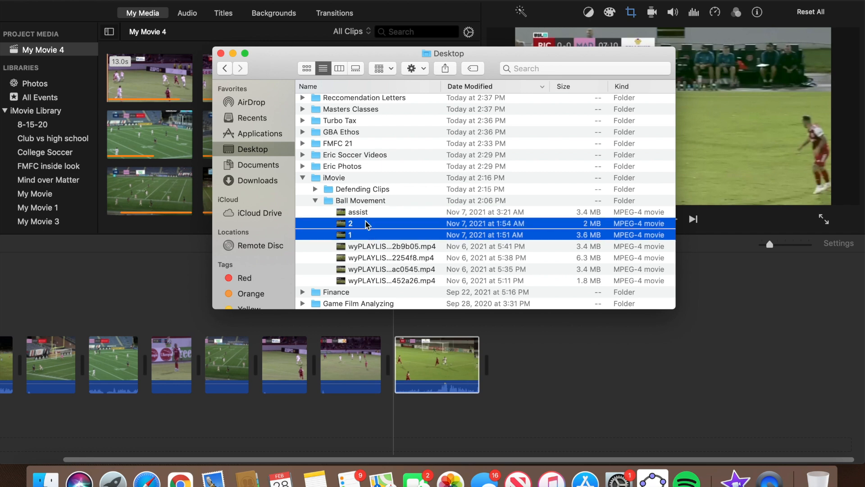
pyautogui.keyDown('shift'); pyautogui.click(360, 246); pyautogui.keyUp('shift')
pyautogui.keyDown('shift'); pyautogui.click(360, 258); pyautogui.keyUp('shift')
pyautogui.keyDown('shift'); pyautogui.click(359, 269); pyautogui.keyUp('shift')
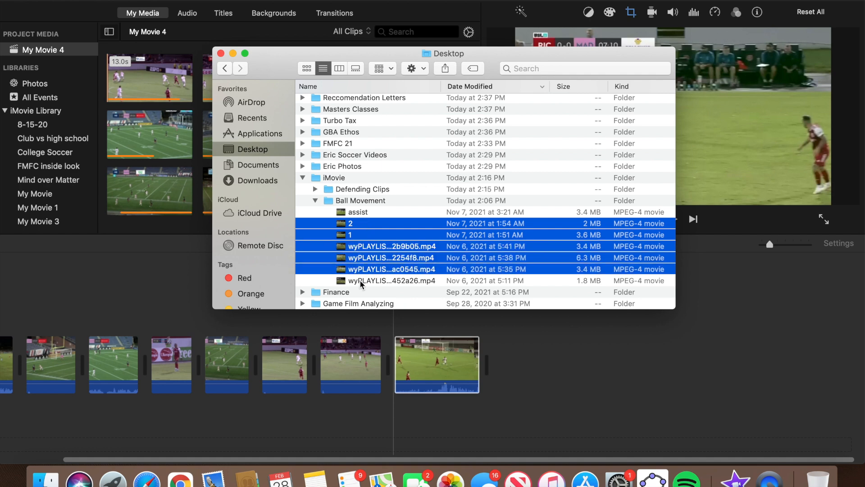
pyautogui.keyDown('shift'); pyautogui.click(361, 281); pyautogui.keyUp('shift')
pyautogui.moveTo(341, 247); pyautogui.dragTo(537, 352)
pyautogui.click(516, 322)
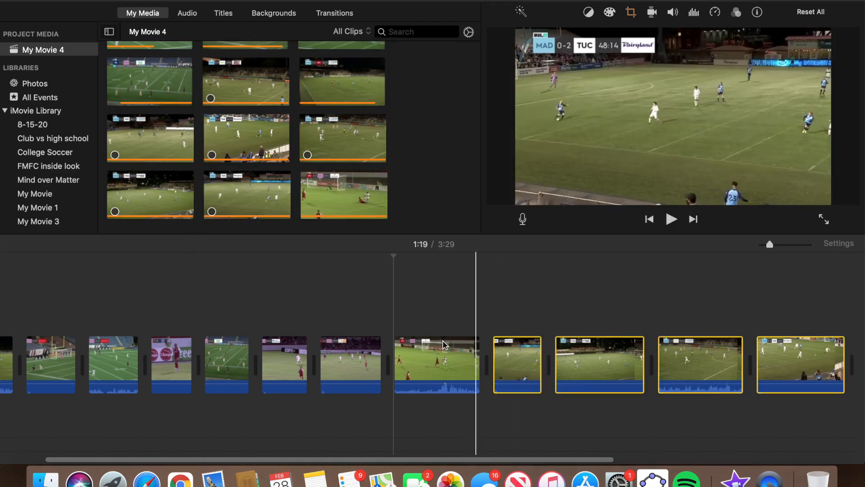
# Play through the assist clip and stop the playhead at 1:33.
pyautogui.click(388, 344)
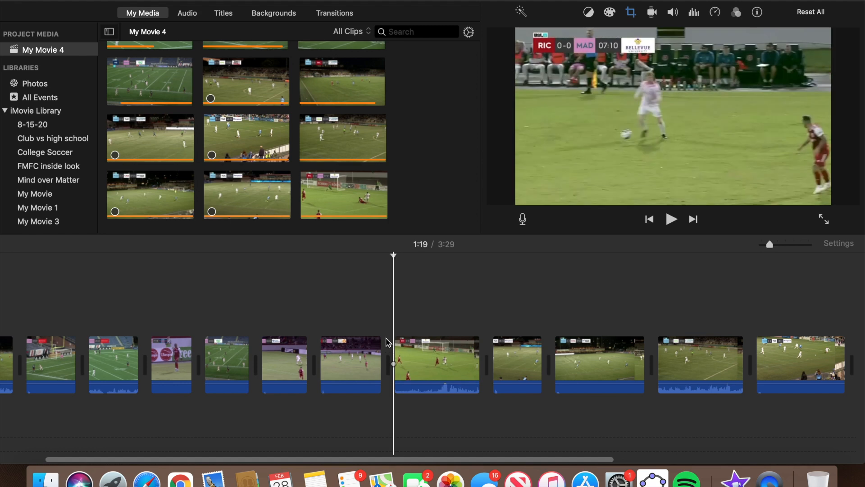
pyautogui.press('space')
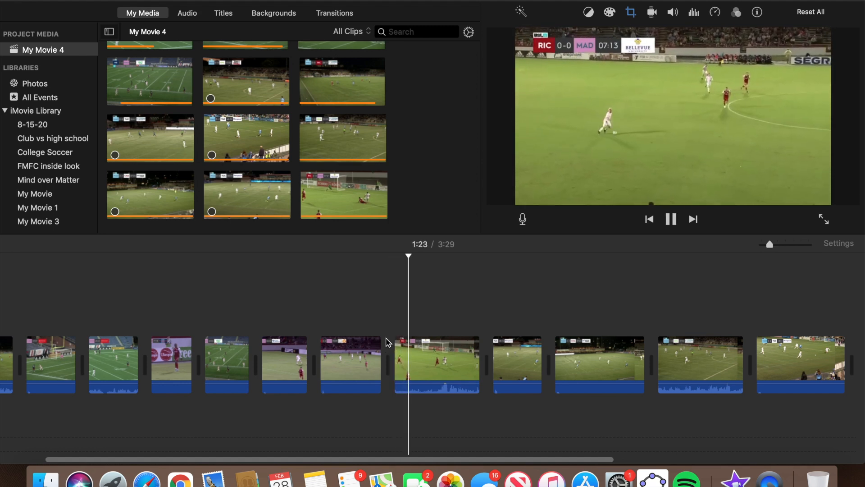
pyautogui.press('space')
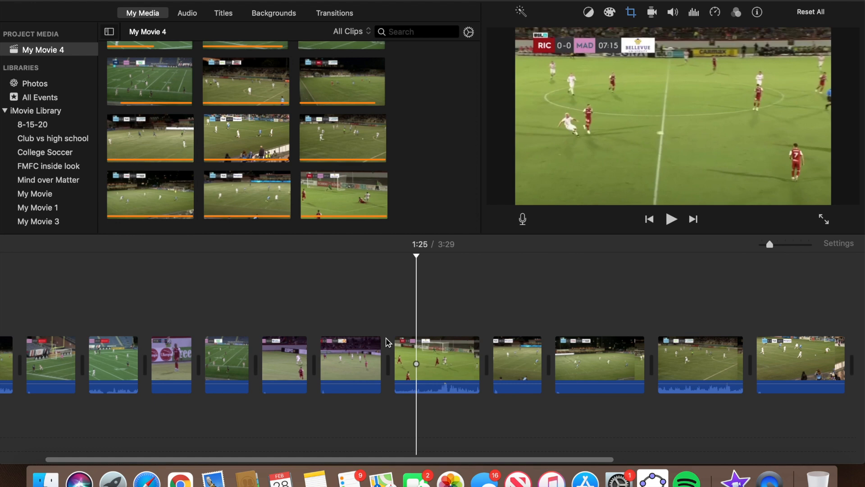
pyautogui.press('space')
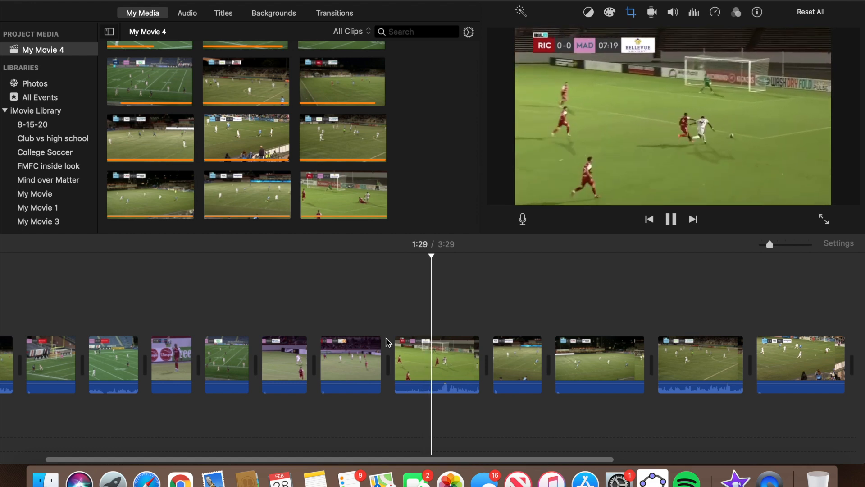
pyautogui.press('space')
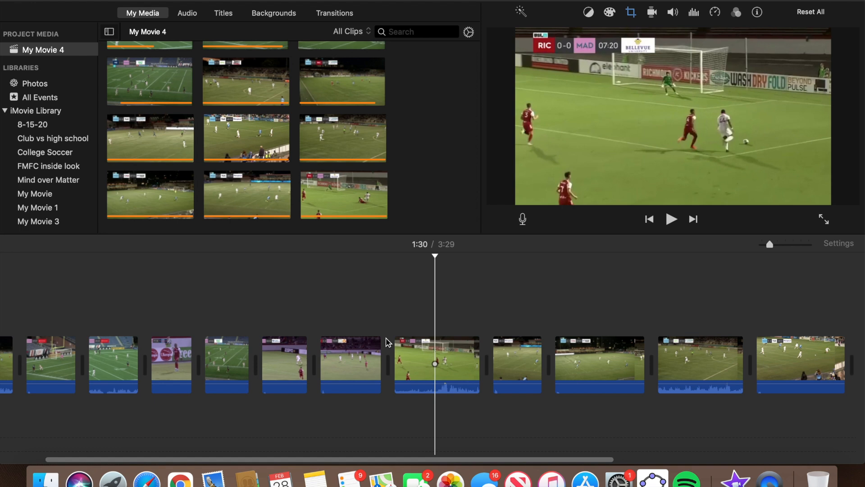
pyautogui.press('space')
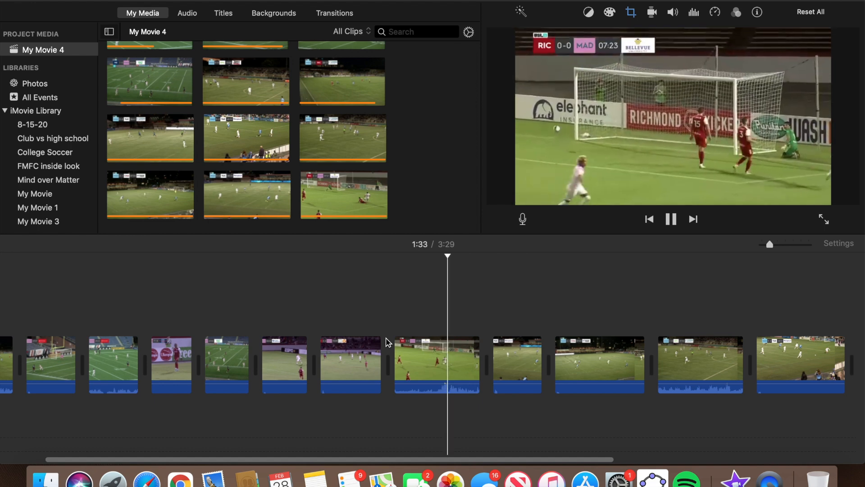
pyautogui.press('space')
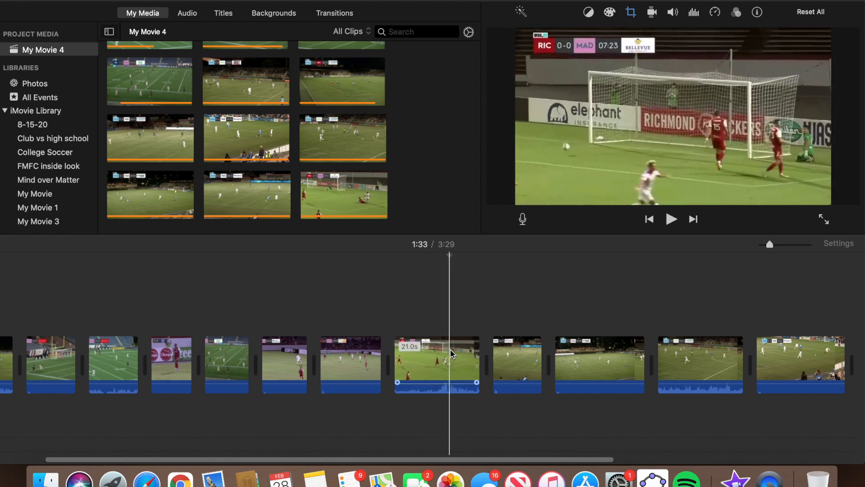
# Split the assist clip at 1:33 and delete the 7.3-second piece, leaving the movie at 3:22.
pyautogui.moveTo(770, 245); pyautogui.dragTo(793, 250)
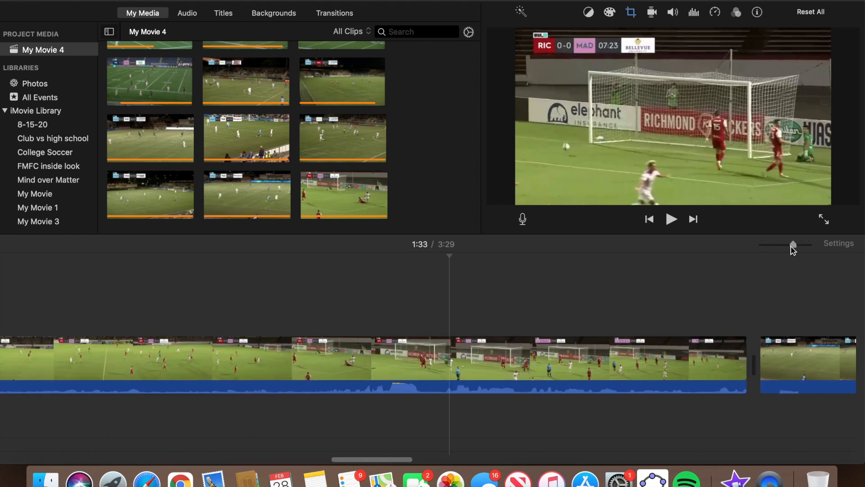
pyautogui.rightClick(451, 363)
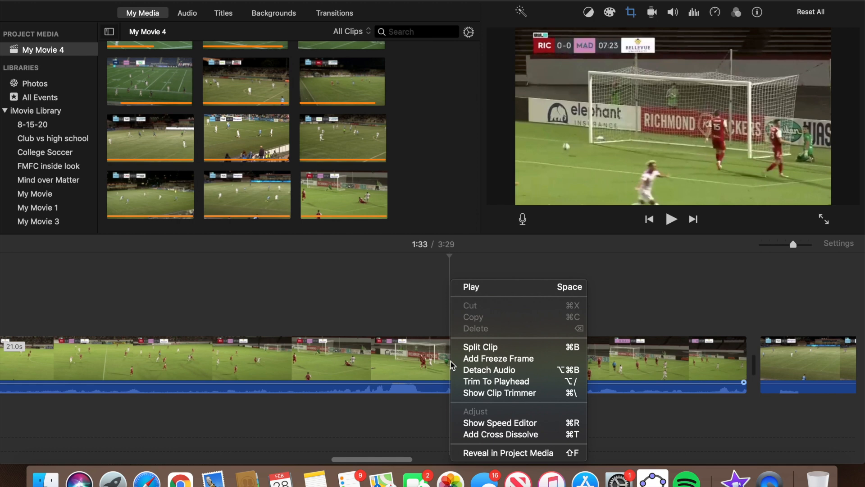
pyautogui.click(472, 348)
pyautogui.click(512, 358)
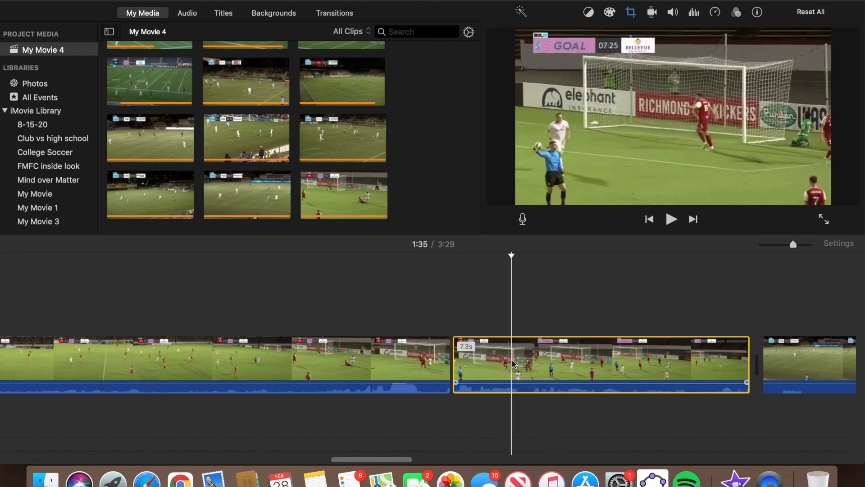
pyautogui.press('Delete')
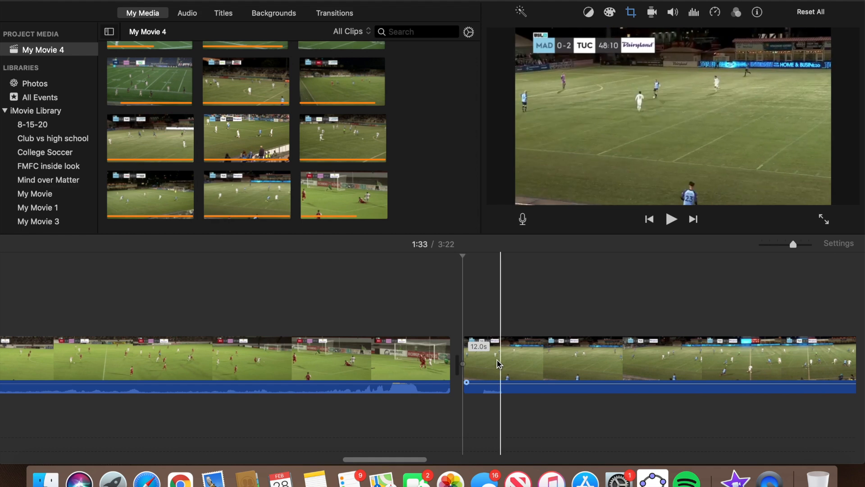
pyautogui.hscroll(-10, 327, 360)
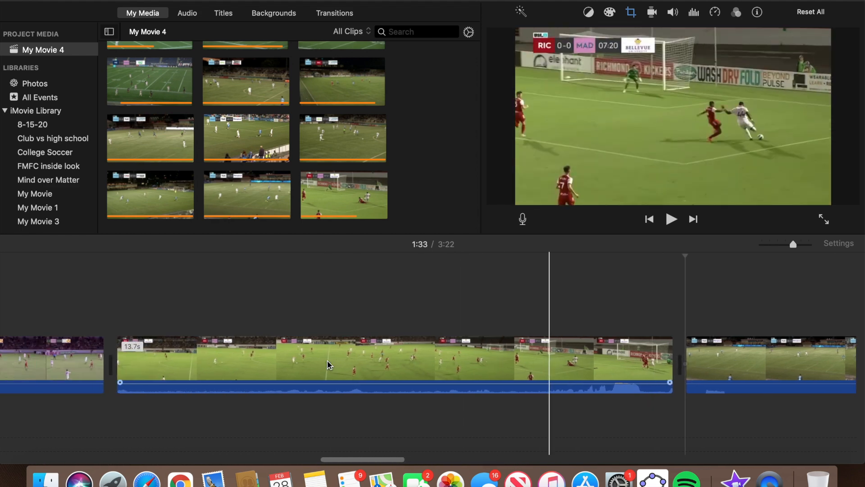
pyautogui.hscroll(-2, 279, 363)
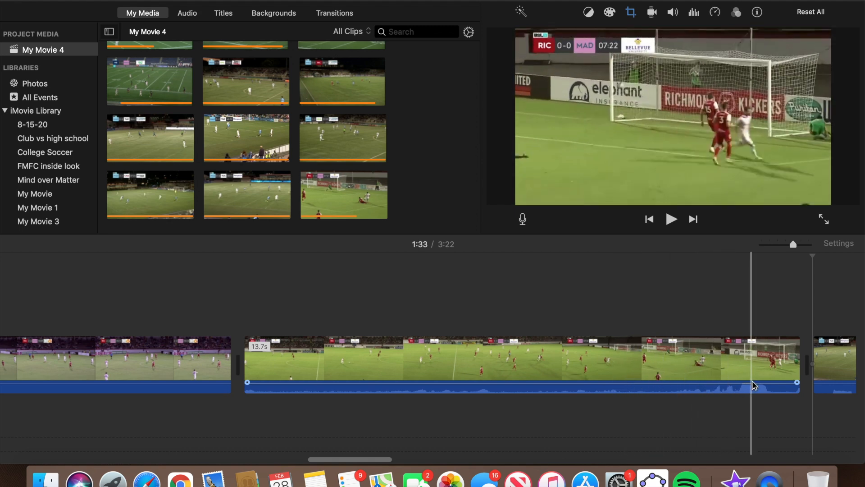
pyautogui.hscroll(10, 753, 381)
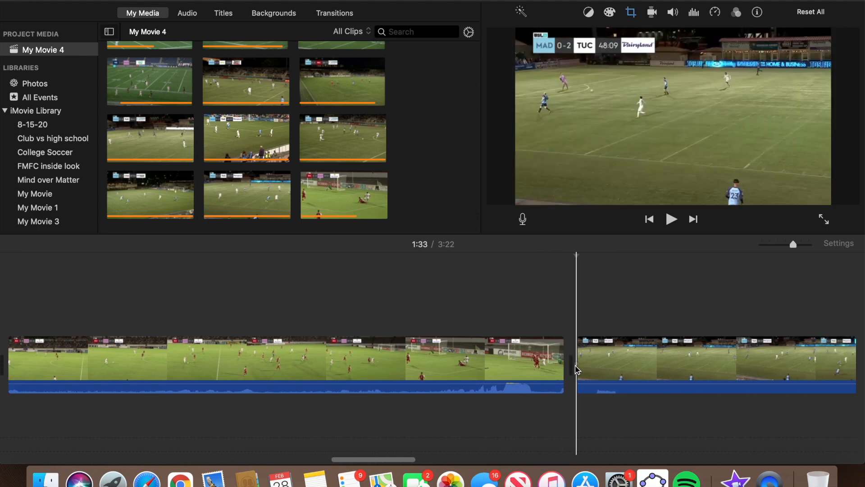
pyautogui.hscroll(2, 577, 369)
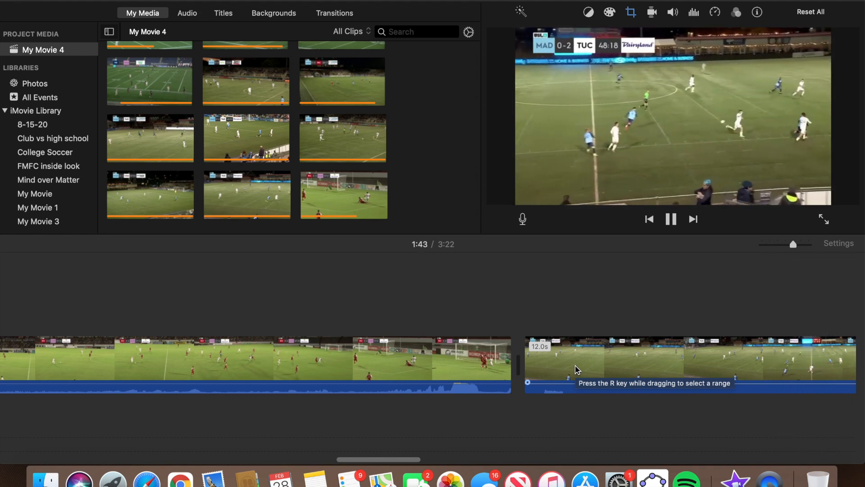
pyautogui.press('space')
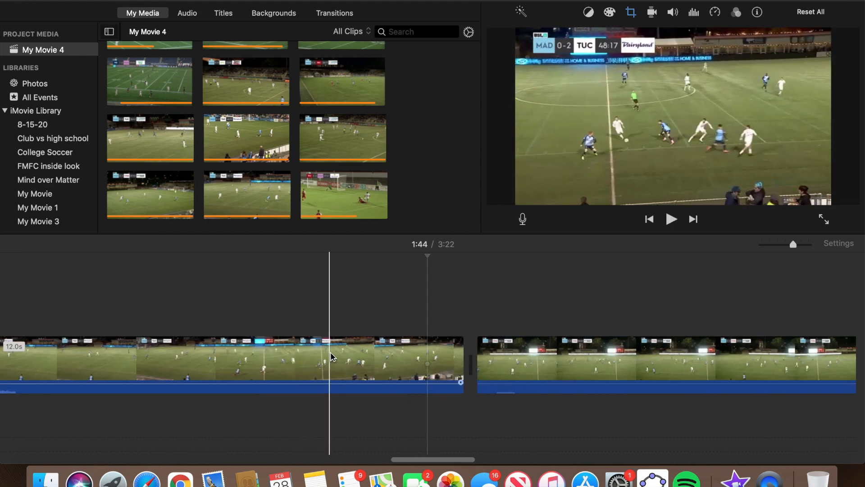
# Remove the 2.5-second freeze frame from the clip and review the cut.
pyautogui.click(360, 357)
pyautogui.rightClick(362, 358)
pyautogui.click(403, 361)
pyautogui.click(401, 359)
pyautogui.press('Delete')
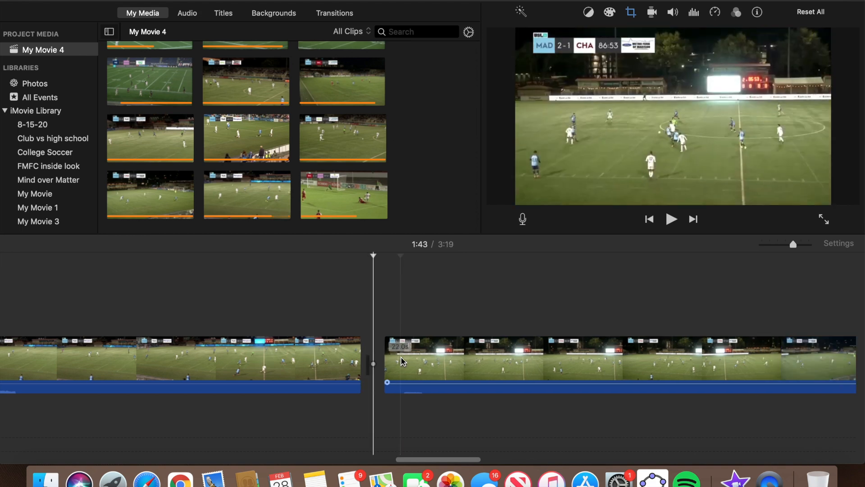
pyautogui.press('space')
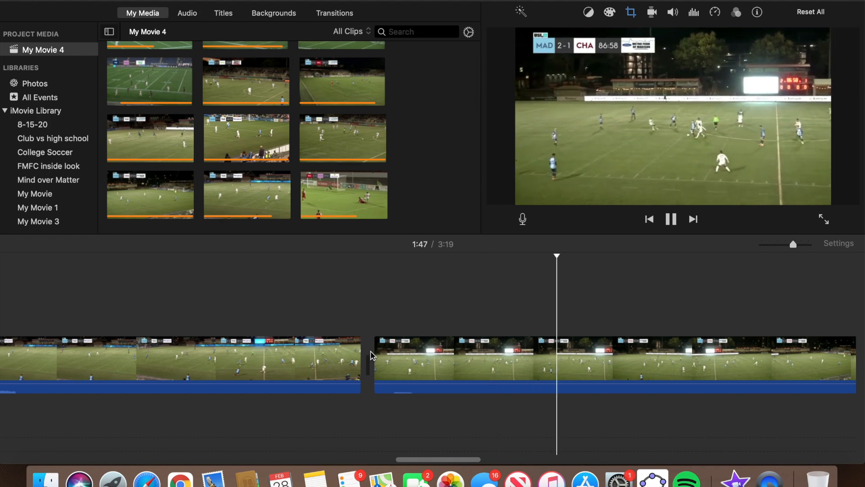
pyautogui.press('space')
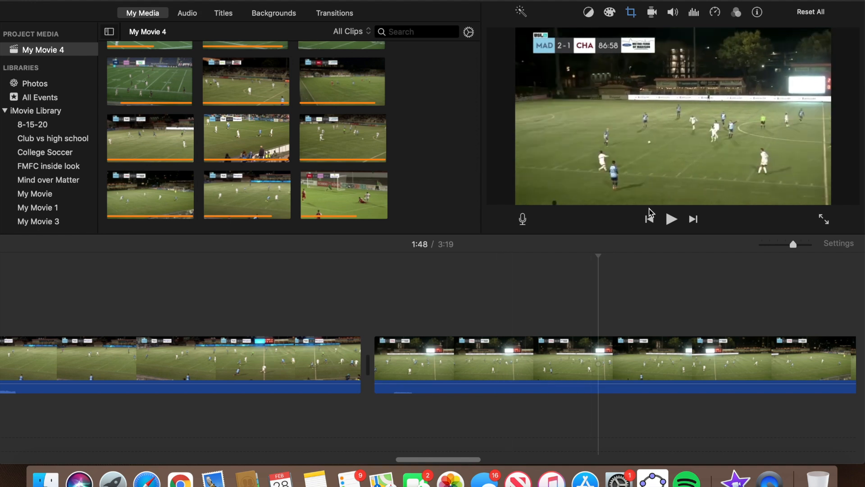
# Trim the beginning of the following clip, bringing the movie to 3:16.
pyautogui.click(513, 358)
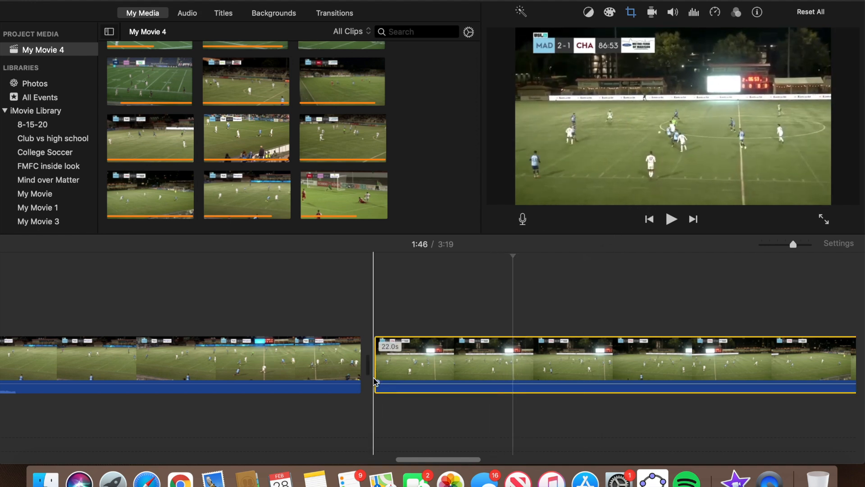
pyautogui.moveTo(377, 371); pyautogui.dragTo(505, 380)
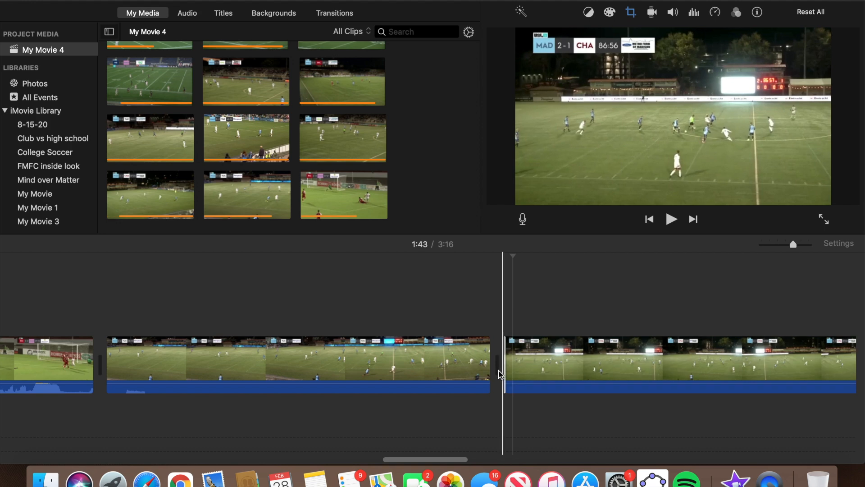
pyautogui.press('space')
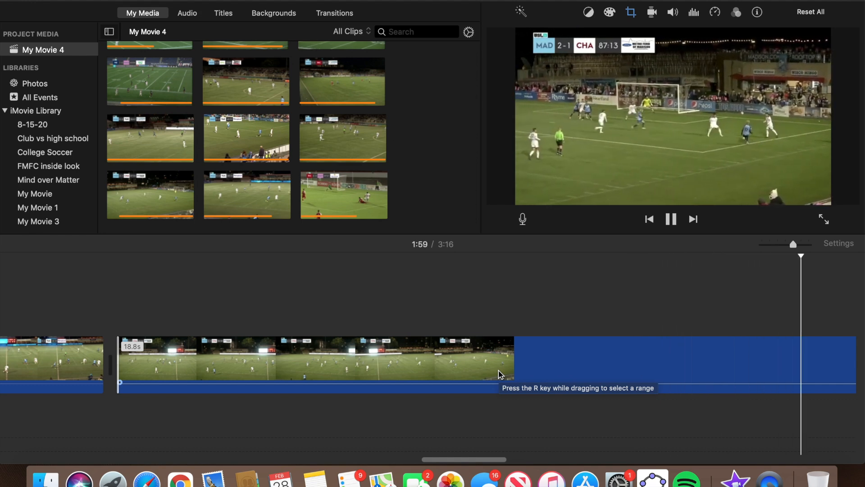
# Split the clip at the chosen point, delete its 5.5-second middle piece, and review the result.
pyautogui.press('space')
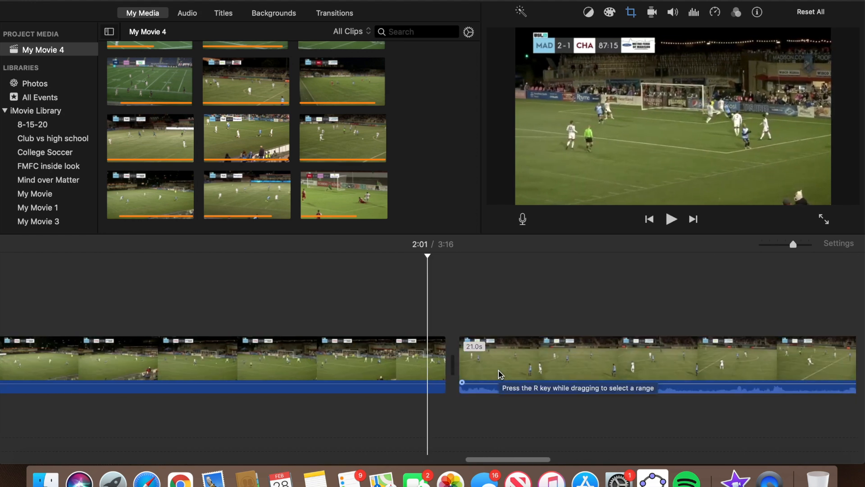
pyautogui.hscroll(-5, 296, 361)
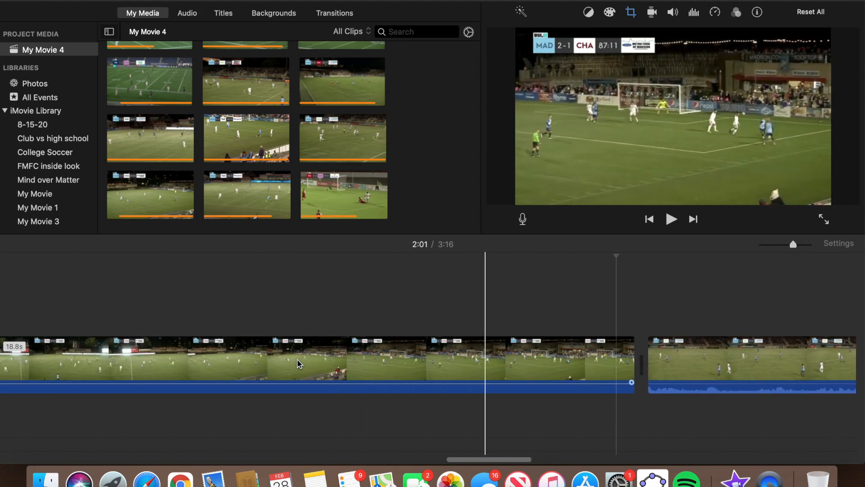
pyautogui.click(177, 363)
pyautogui.press('space')
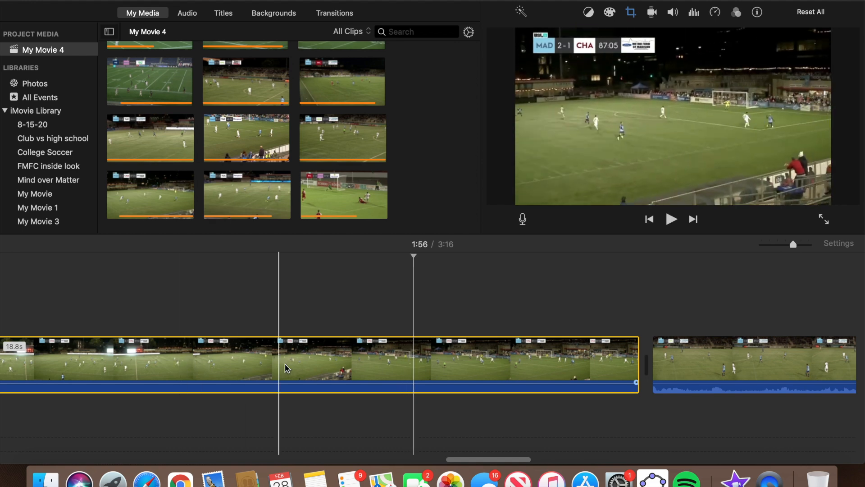
pyautogui.rightClick(418, 368)
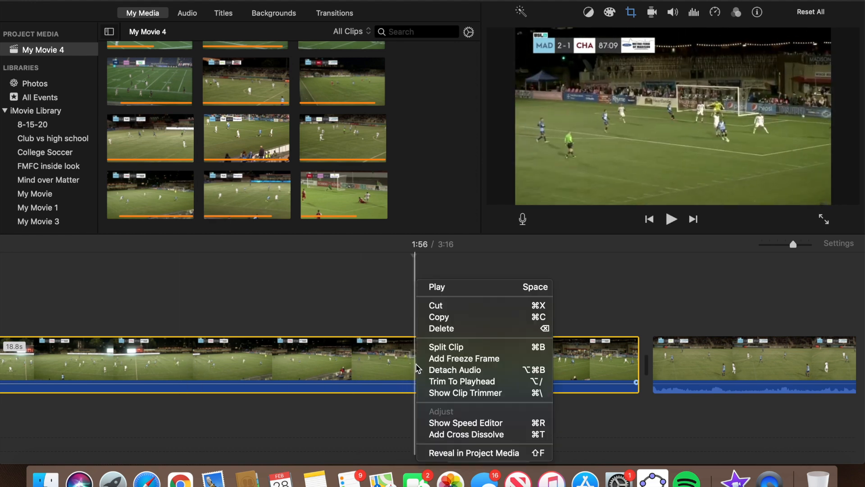
pyautogui.click(439, 347)
pyautogui.click(510, 361)
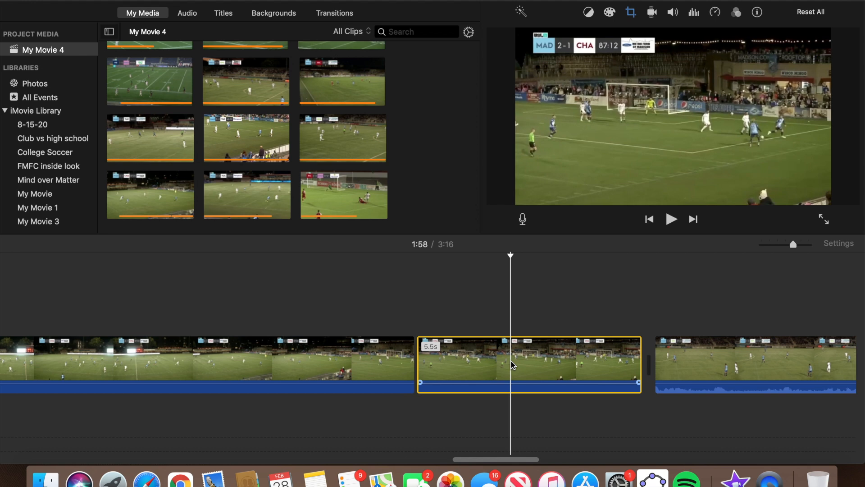
pyautogui.press('Delete')
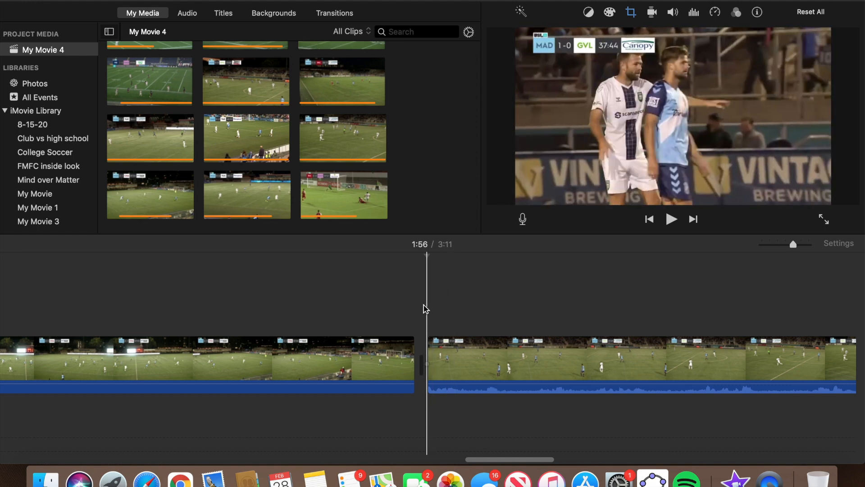
pyautogui.press('space')
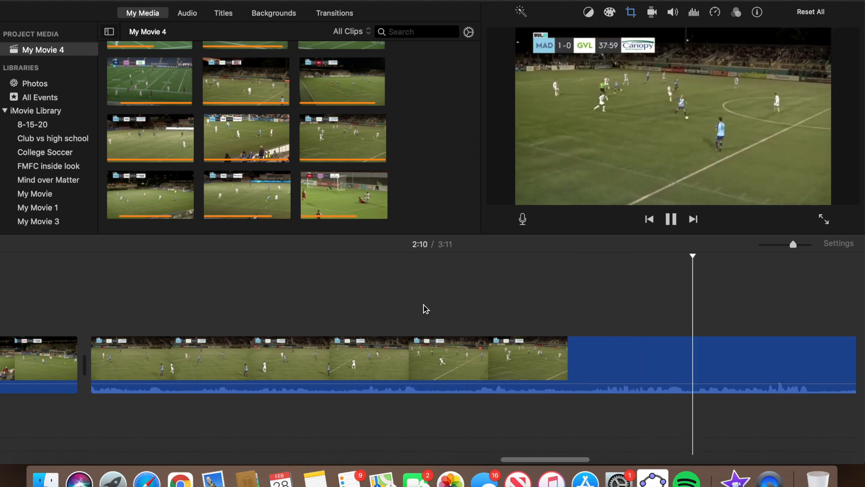
pyautogui.press('space')
# Drag the 21.0s clip after the last clip so it closes the timeline.
pyautogui.moveTo(792, 245); pyautogui.dragTo(777, 246)
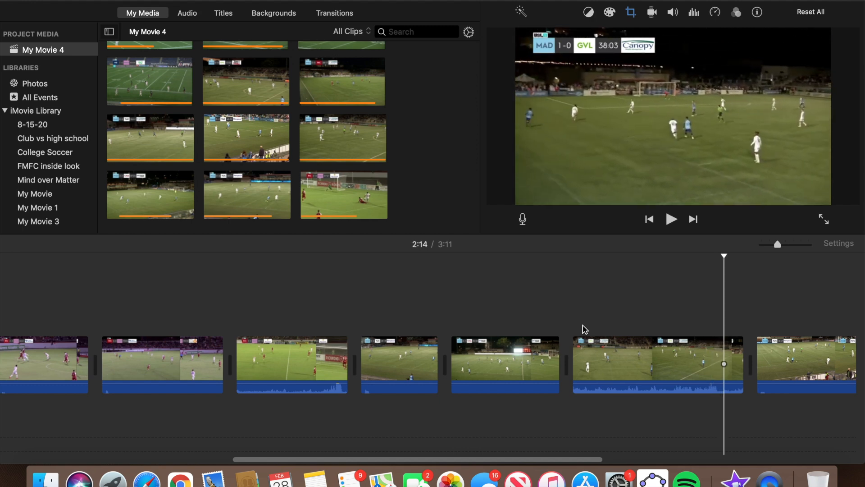
pyautogui.hscroll(4, 585, 329)
pyautogui.moveTo(778, 246); pyautogui.dragTo(763, 246)
pyautogui.moveTo(601, 363); pyautogui.dragTo(743, 298)
pyautogui.moveTo(762, 333); pyautogui.dragTo(765, 356)
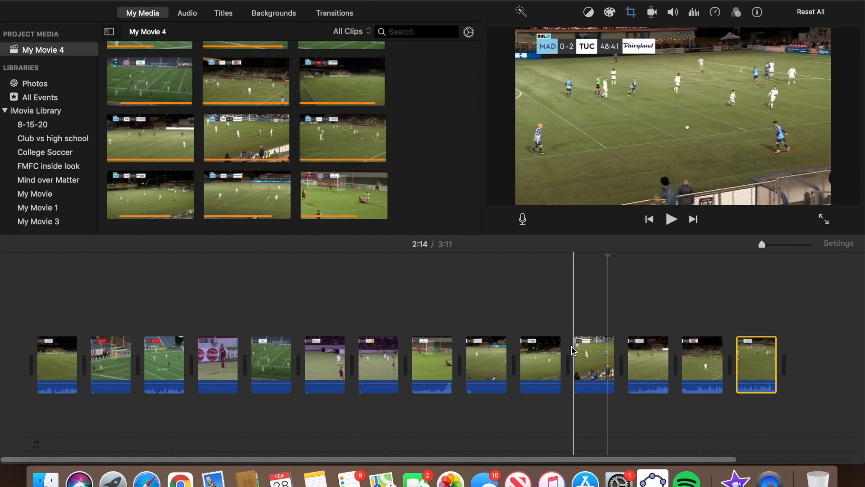
pyautogui.moveTo(783, 245); pyautogui.dragTo(792, 247)
# Play the movie and pause at about 2:08 in the crowd-view clip.
pyautogui.press('space')
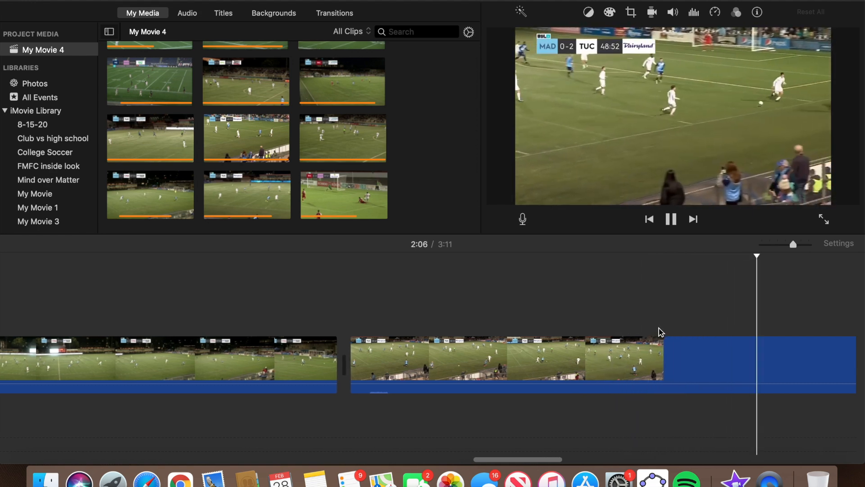
pyautogui.press('space')
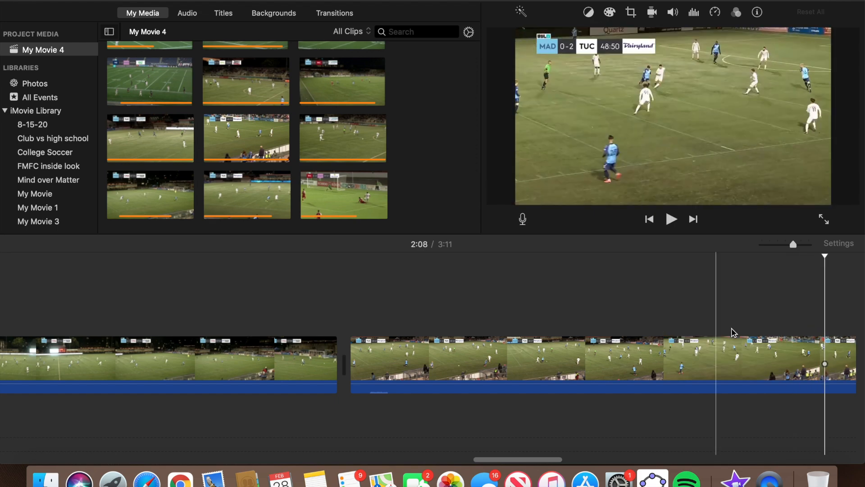
pyautogui.hscroll(3, 758, 334)
pyautogui.hscroll(4, 685, 356)
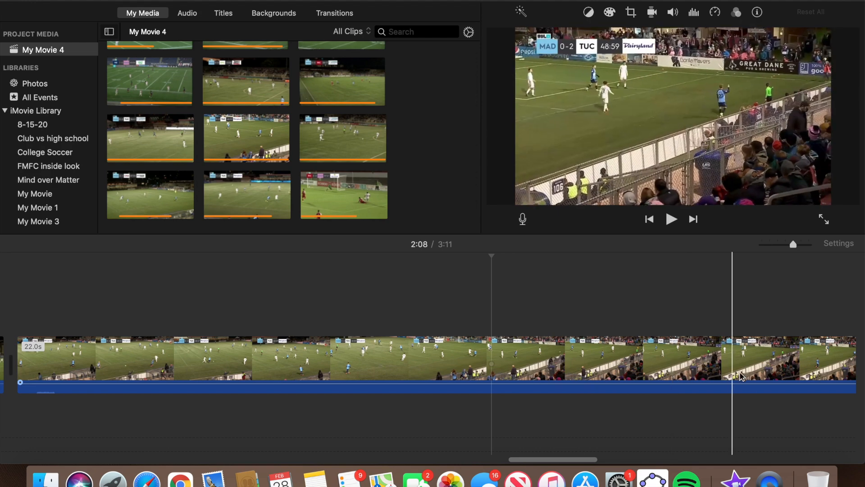
pyautogui.hscroll(4, 781, 376)
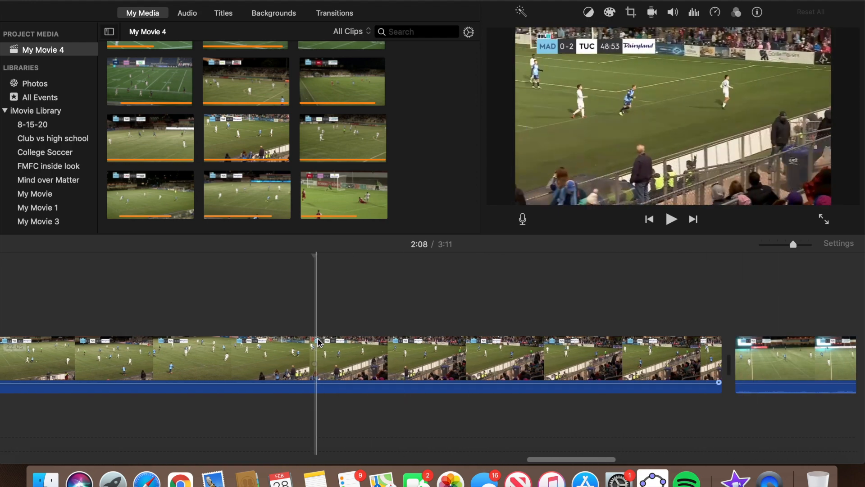
# Split the crowd-view clip and delete the 10.1-second piece, leaving the movie at 3:01.
pyautogui.rightClick(315, 347)
pyautogui.click(332, 346)
pyautogui.click(370, 358)
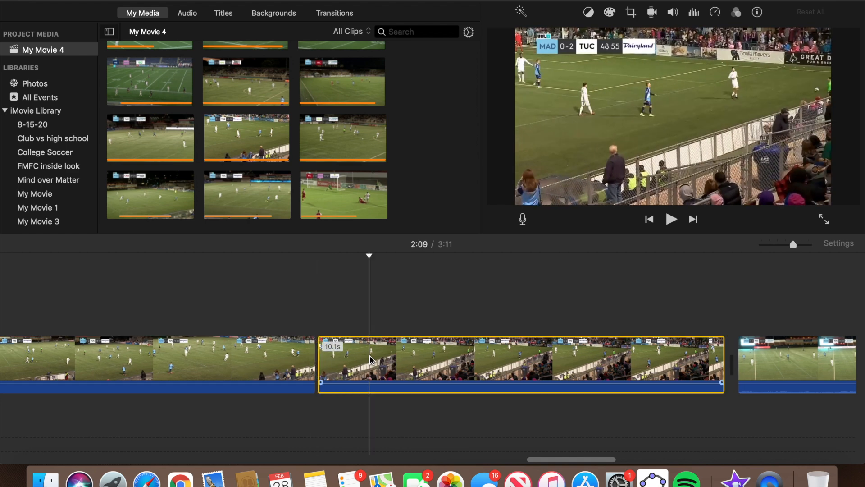
pyautogui.press('Delete')
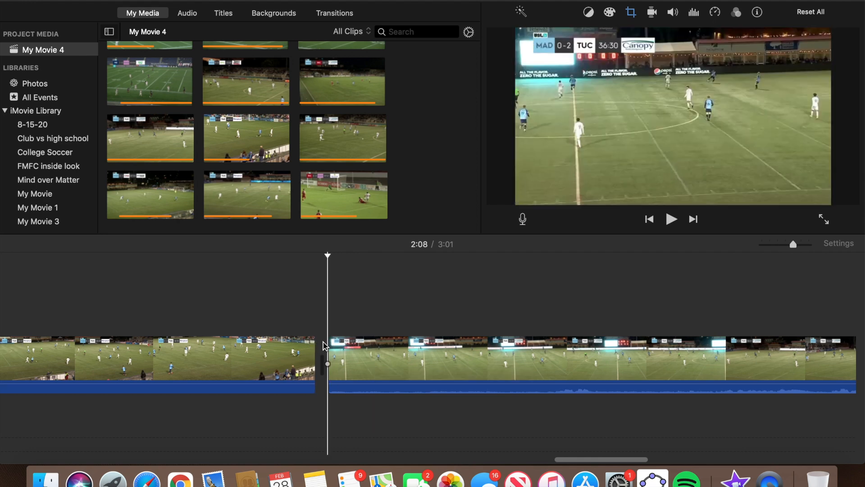
pyautogui.press('space')
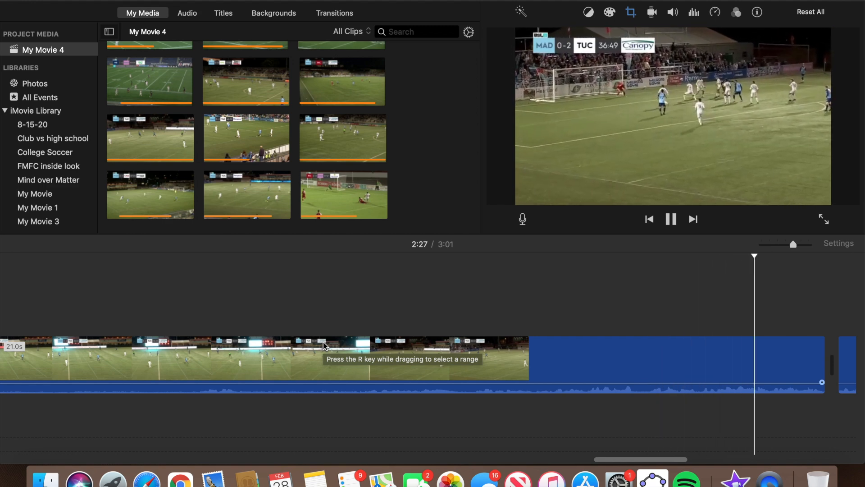
# Cut the final 0.6 seconds off the 21.0s clip at 2:28 via a freeze frame.
pyautogui.press('space')
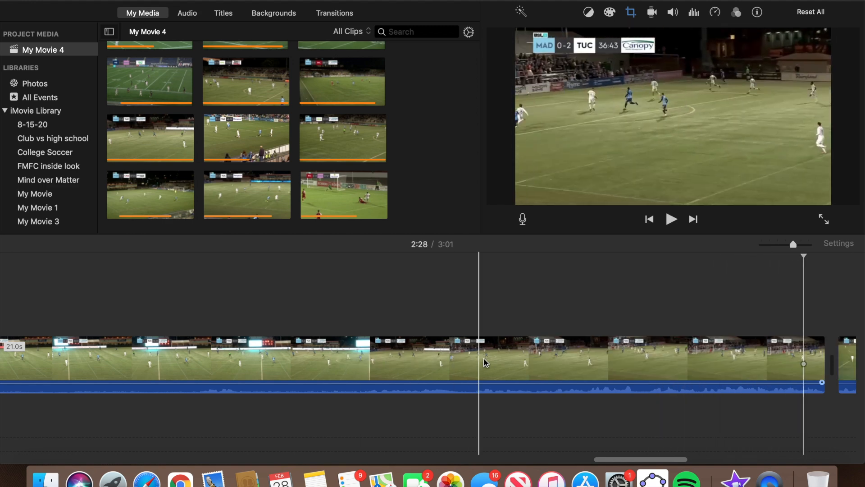
pyautogui.click(803, 358)
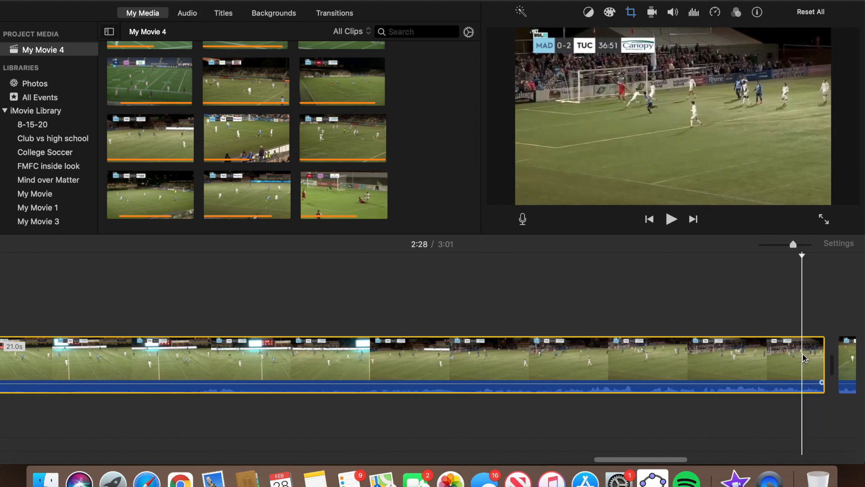
pyautogui.rightClick(805, 358)
pyautogui.click(741, 357)
pyautogui.click(820, 358)
pyautogui.press('Delete')
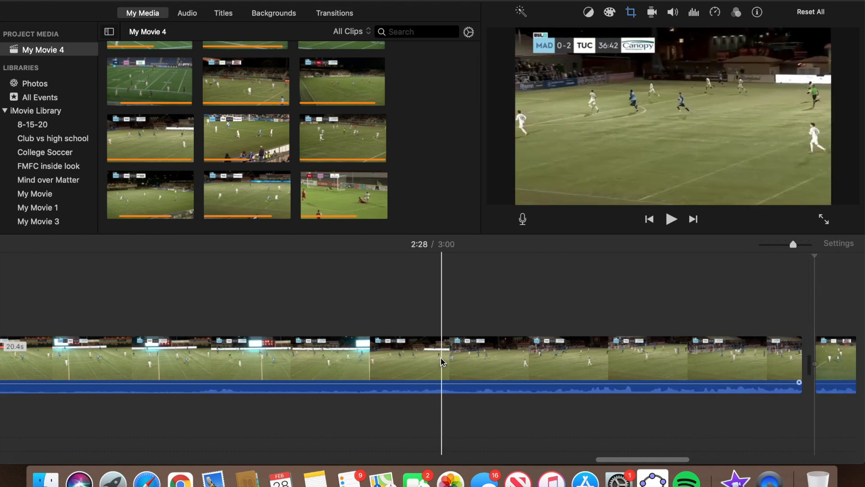
# Review the shortened 20.4s clip and move the playhead to the next clip boundary.
pyautogui.press('space')
pyautogui.click(421, 364)
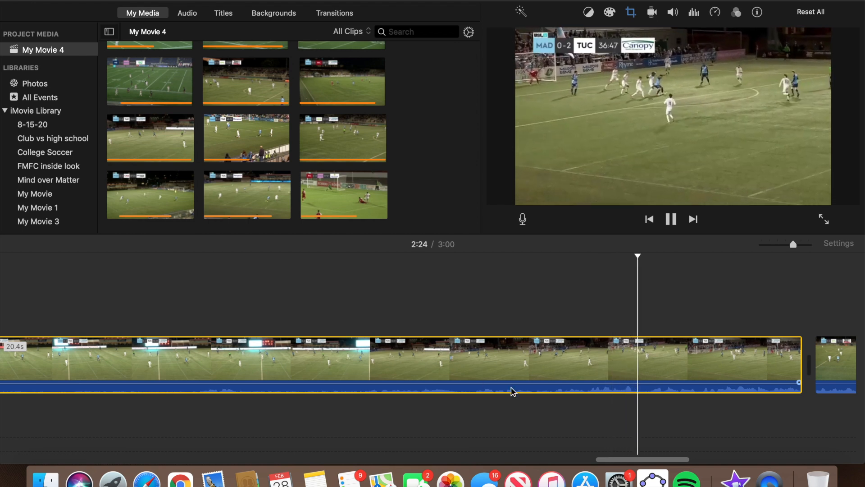
pyautogui.hscroll(3, 514, 391)
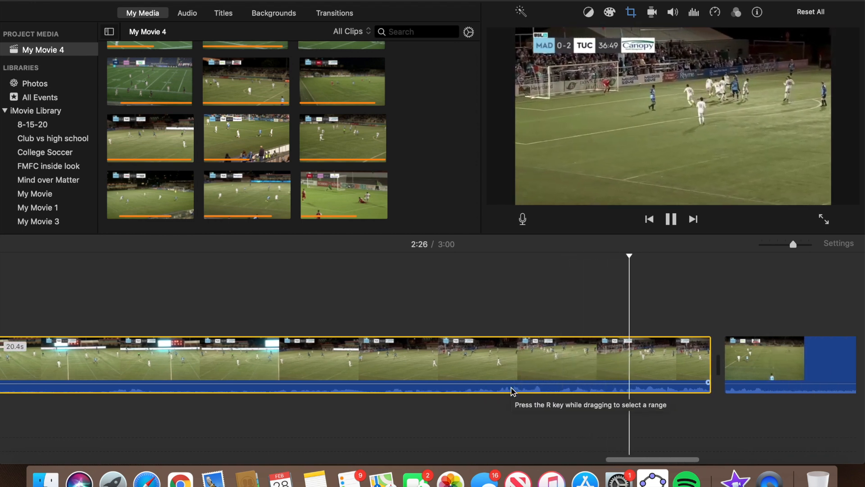
pyautogui.press('space')
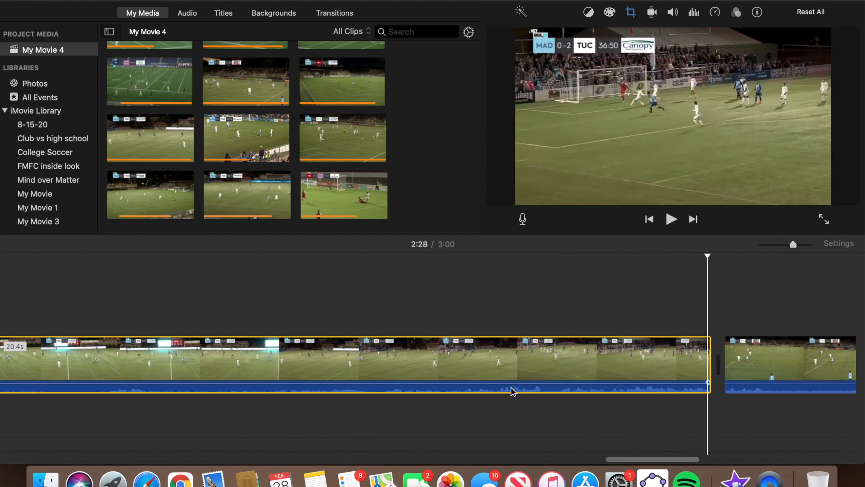
pyautogui.hscroll(6, 512, 391)
pyautogui.click(523, 317)
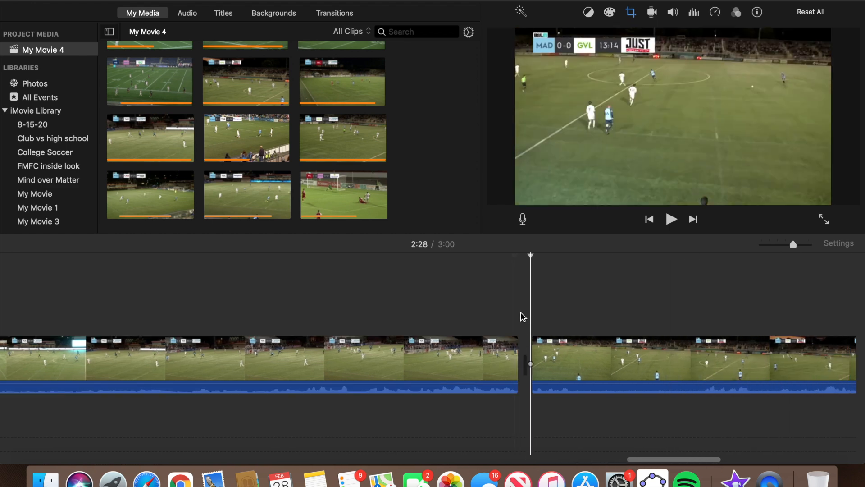
pyautogui.hscroll(5, 523, 317)
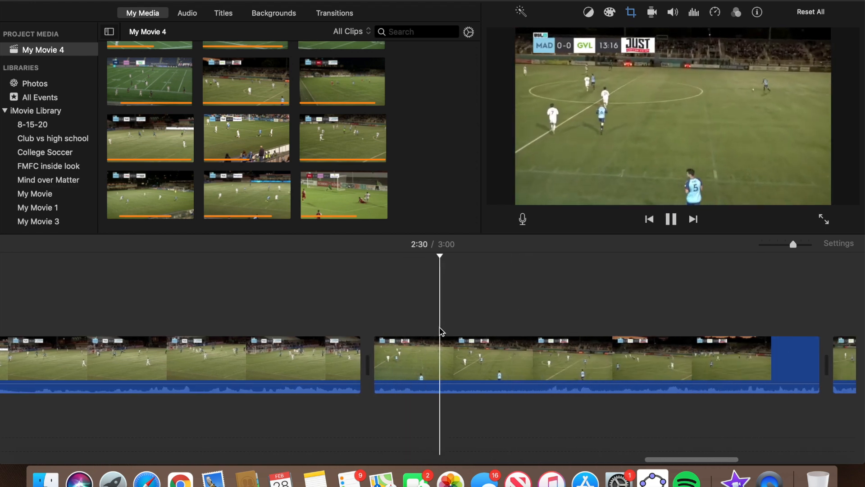
pyautogui.hscroll(3, 441, 331)
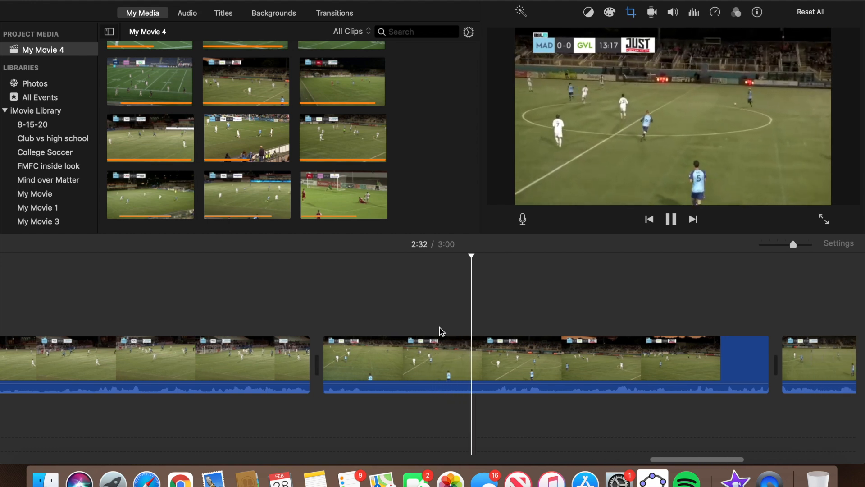
pyautogui.press('space')
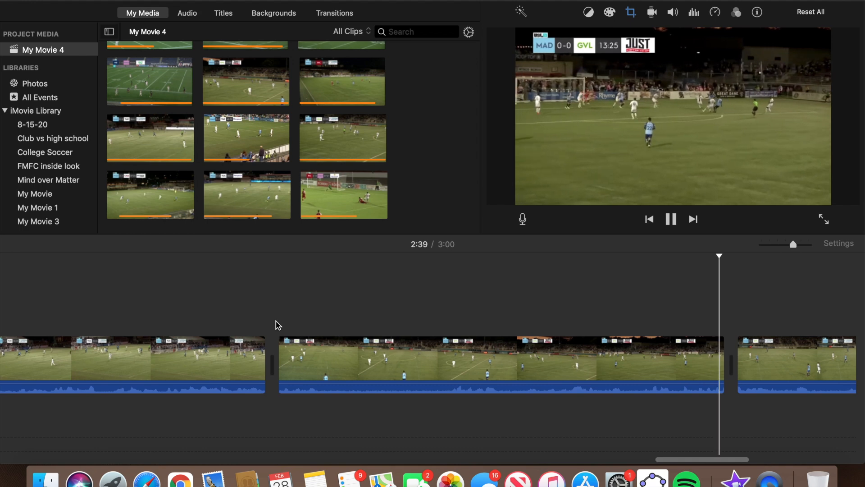
pyautogui.press('space')
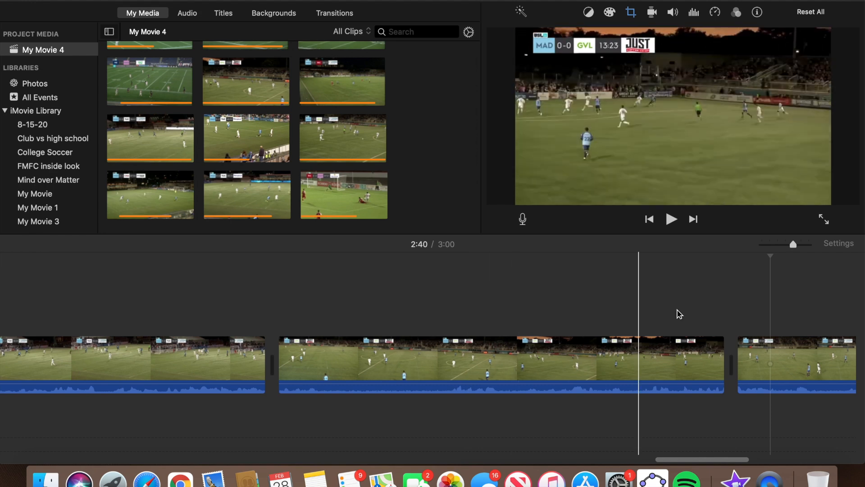
pyautogui.hscroll(5, 747, 332)
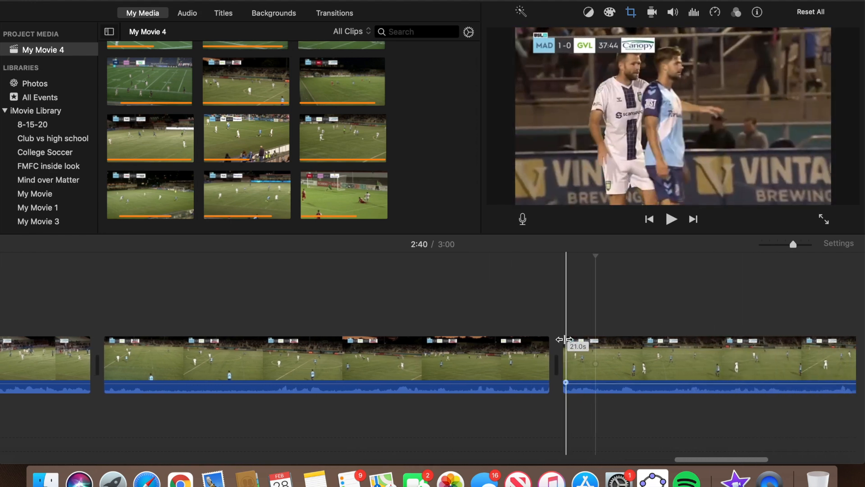
# Trim the beginning off the final clip and play it back.
pyautogui.click(563, 339)
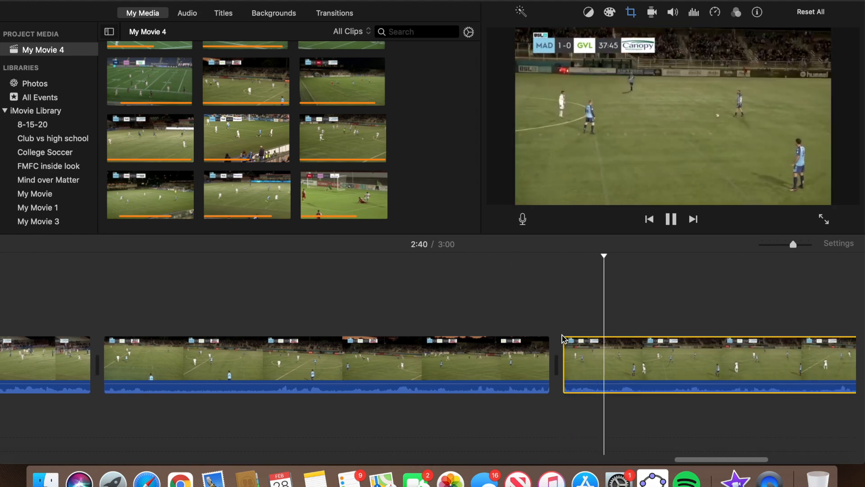
pyautogui.press('space')
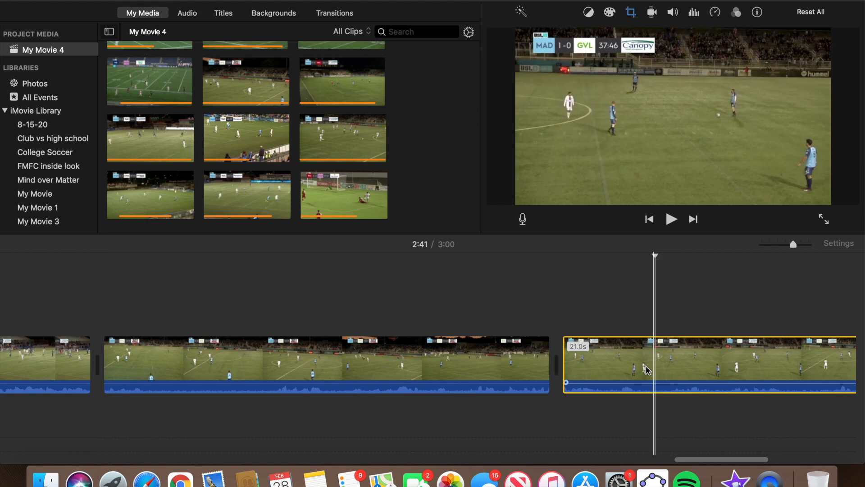
pyautogui.moveTo(564, 359); pyautogui.dragTo(670, 353)
pyautogui.press('space')
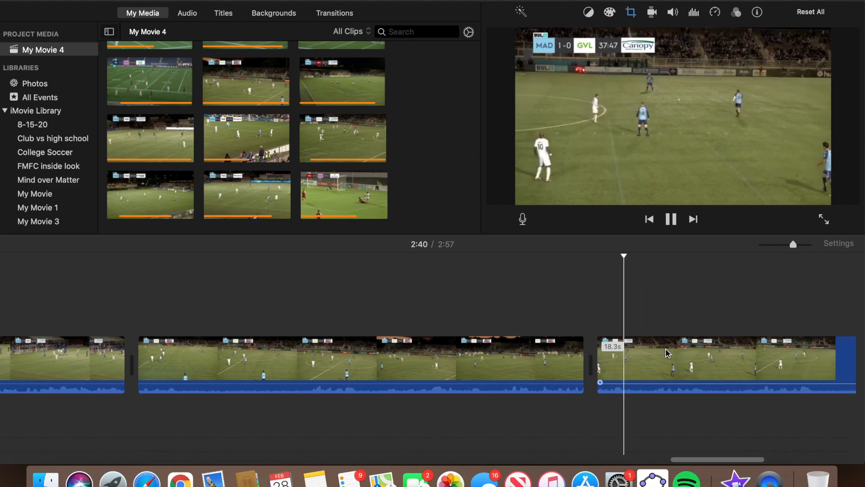
# Split the final clip at the pause point and delete its tail, bringing the movie to 2:54.
pyautogui.hscroll(10, 668, 352)
pyautogui.hscroll(2, 668, 353)
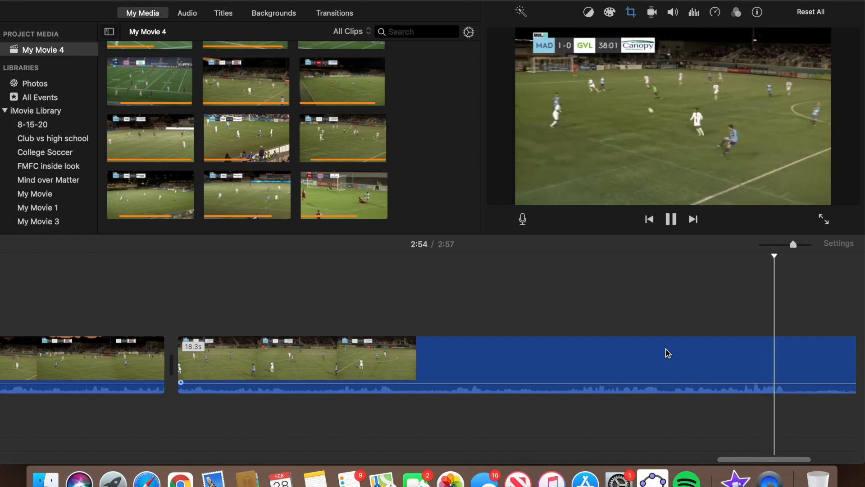
pyautogui.press('space')
pyautogui.hscroll(5, 630, 356)
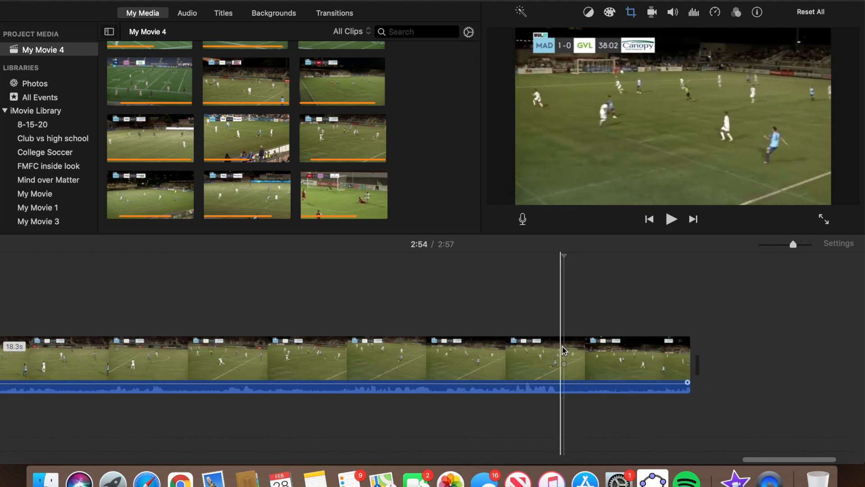
pyautogui.rightClick(564, 350)
pyautogui.click(586, 346)
pyautogui.click(625, 356)
pyautogui.press('Delete')
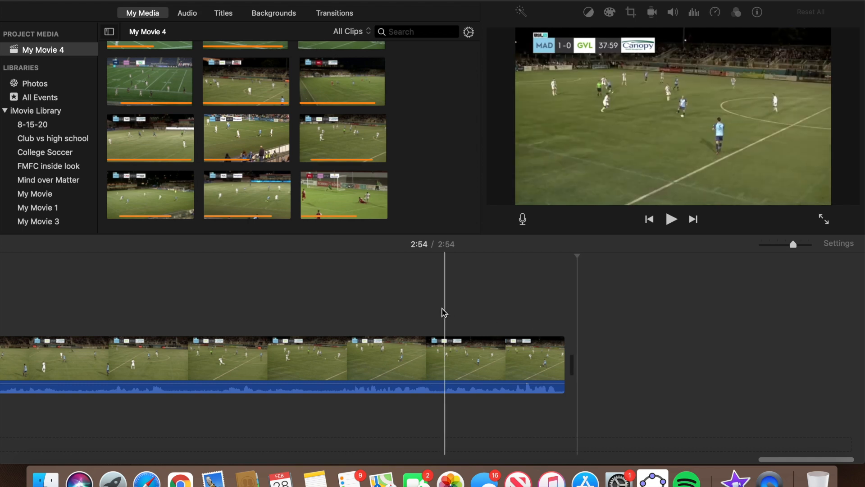
pyautogui.hscroll(-10, 419, 316)
# Zoom out to show the full 2:54 timeline and return the playhead to 0:00.
pyautogui.moveTo(793, 245); pyautogui.dragTo(770, 245)
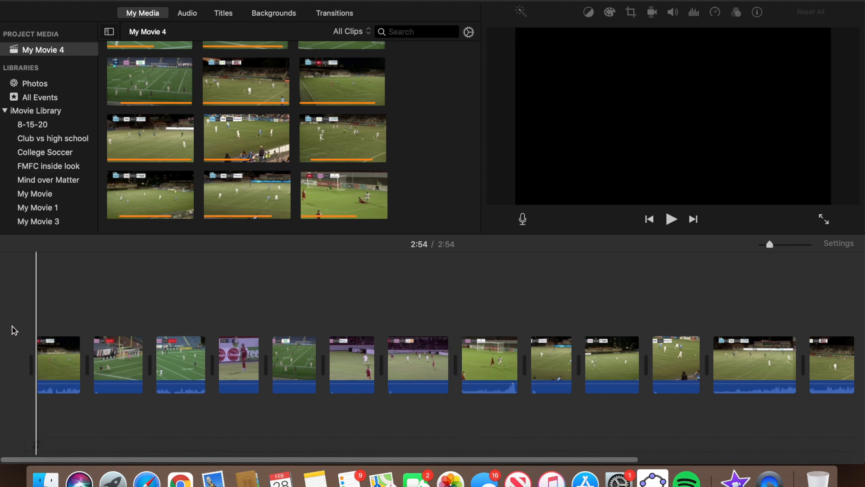
pyautogui.press('c')
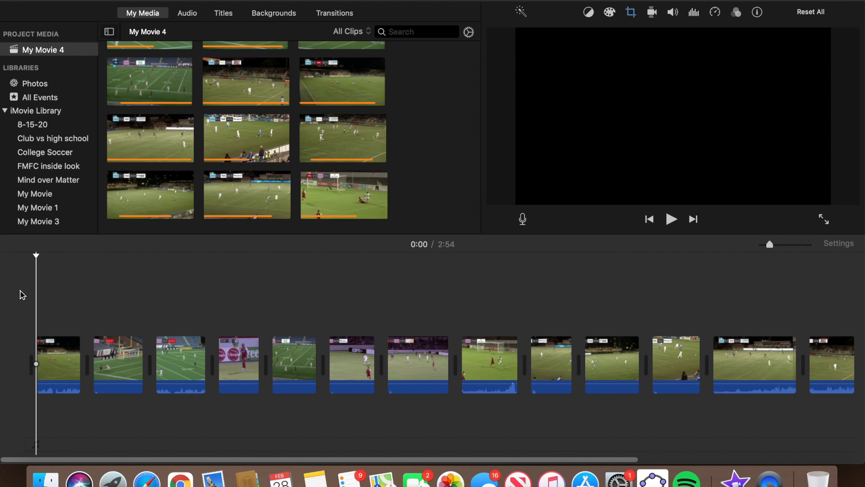
# Put a Standard Lower Third titled 'DEFENDING CLIPS' over the opening clip, with an empty second line.
pyautogui.click(223, 13)
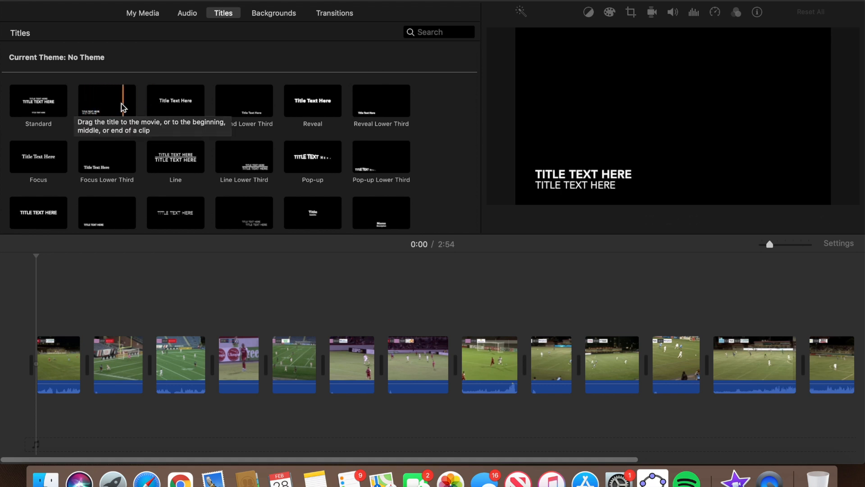
pyautogui.moveTo(108, 104)
pyautogui.mouseDown()
pyautogui.moveTo(82, 170)
pyautogui.moveTo(59, 269)
pyautogui.moveTo(34, 293)
pyautogui.moveTo(38, 317)
pyautogui.mouseUp()
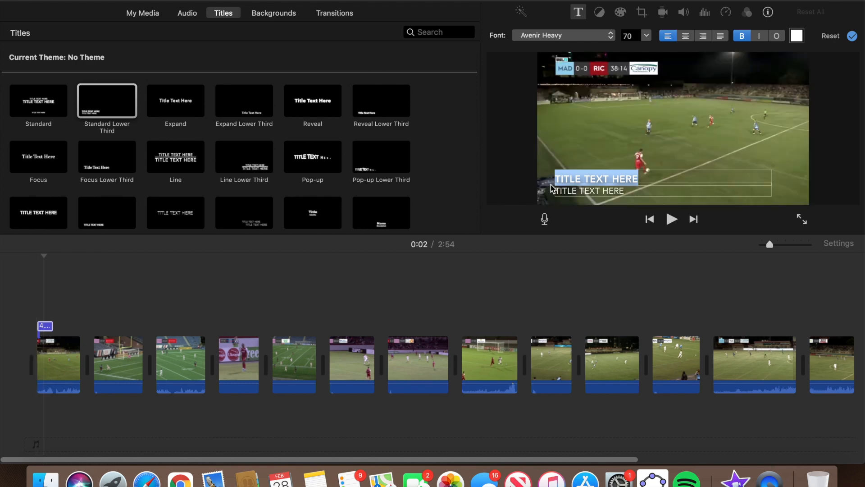
pyautogui.write('DEFENDING CLIPS')
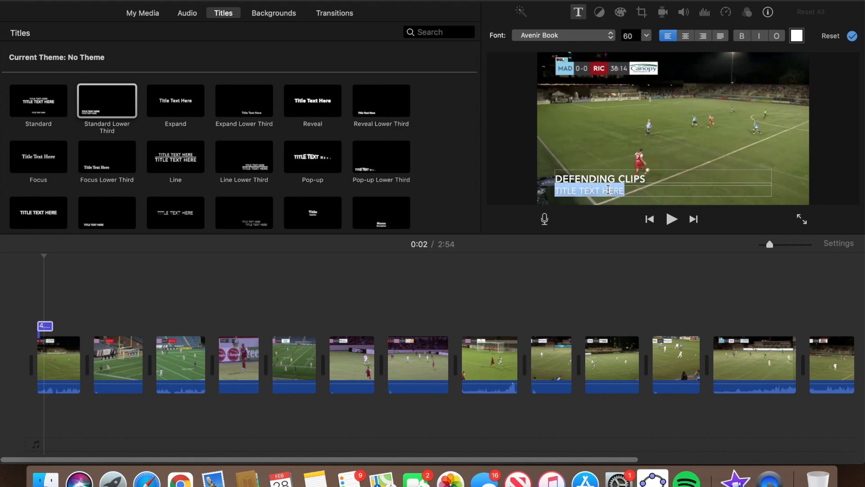
pyautogui.press('BackSpace')
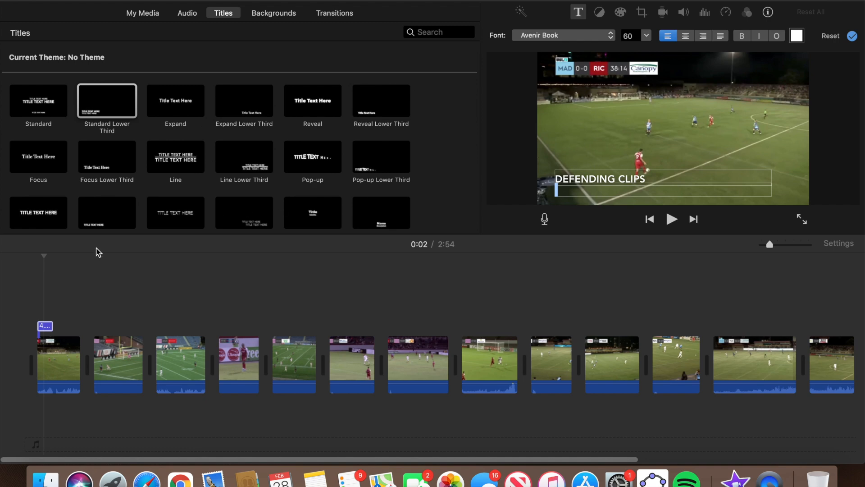
pyautogui.click(34, 314)
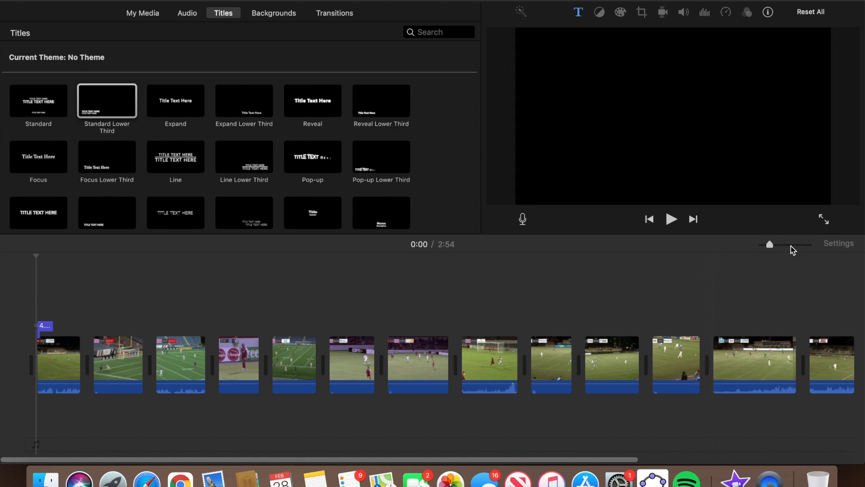
# Shorten the DEFENDING CLIPS title from 4.0s to 3.9s.
pyautogui.click(791, 244)
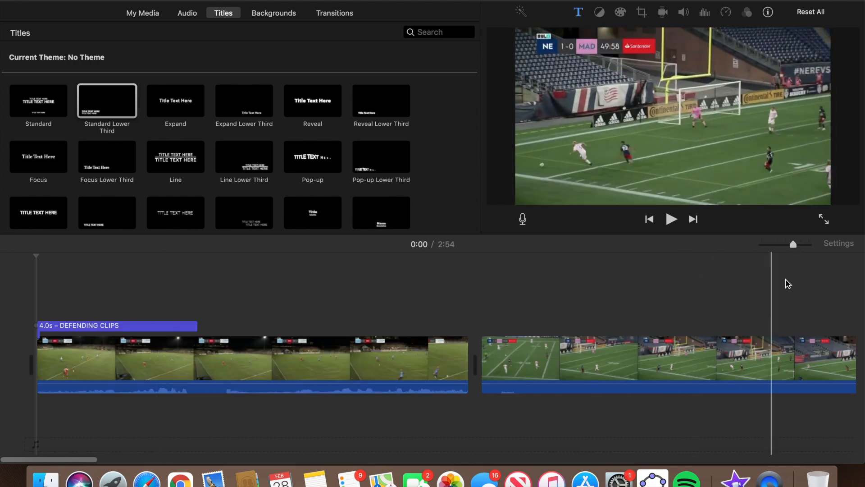
pyautogui.moveTo(793, 245); pyautogui.dragTo(800, 245)
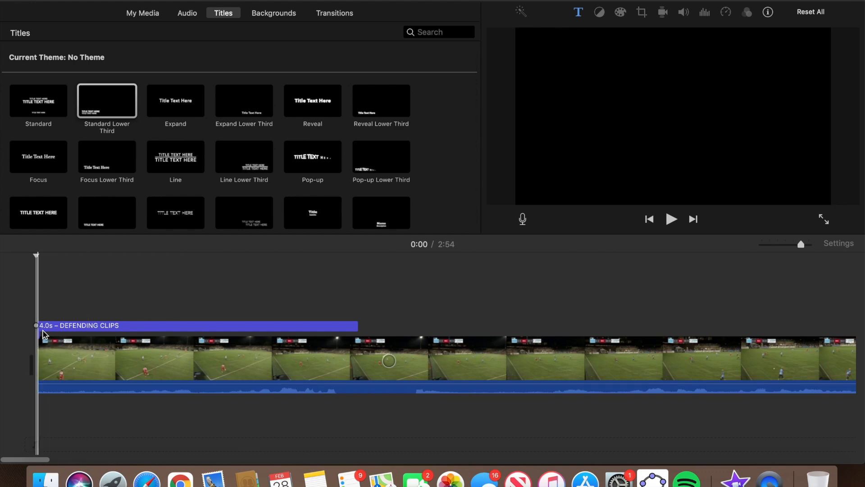
pyautogui.moveTo(358, 330)
pyautogui.mouseDown()
pyautogui.moveTo(177, 325)
pyautogui.moveTo(345, 338)
pyautogui.mouseUp()
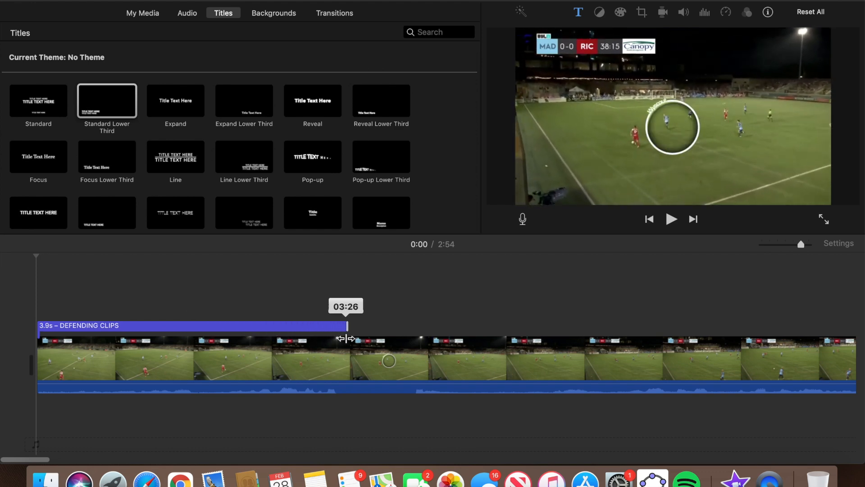
pyautogui.moveTo(351, 338); pyautogui.dragTo(353, 339)
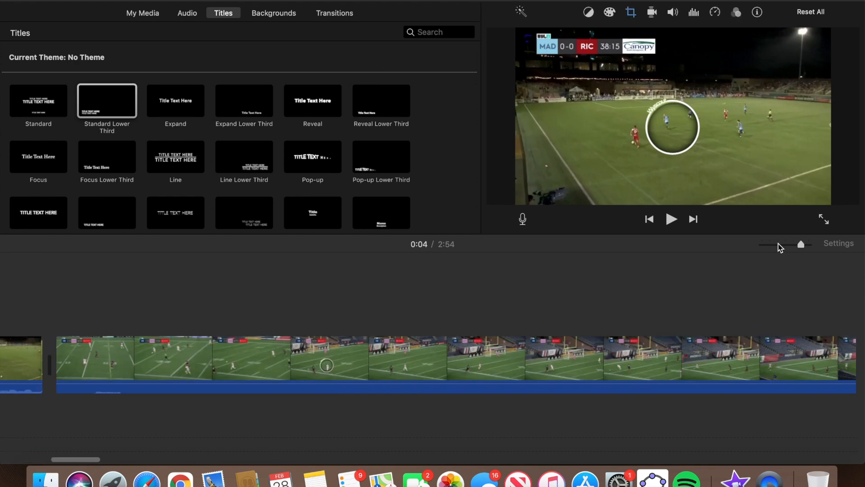
pyautogui.moveTo(783, 244); pyautogui.dragTo(773, 244)
pyautogui.hscroll(3, 288, 342)
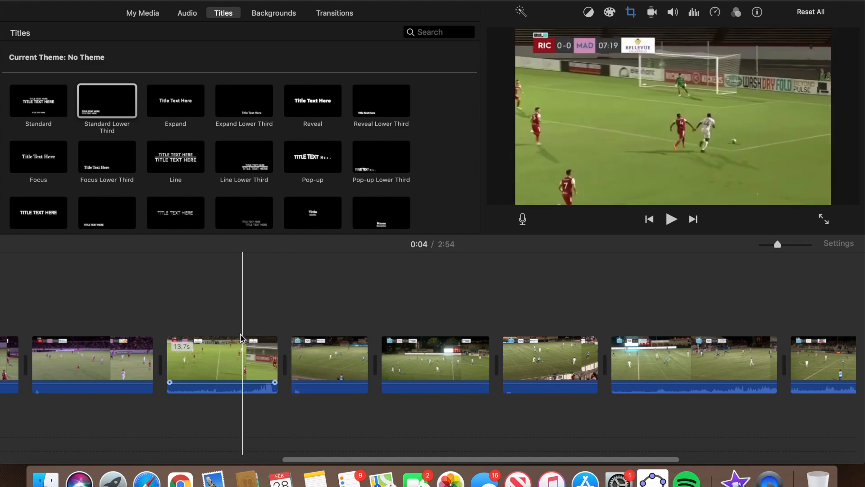
# Add a Standard Lower Third at 1:19 reading BALL DISTRIBUTION with an empty second line.
pyautogui.hscroll(-5, 145, 342)
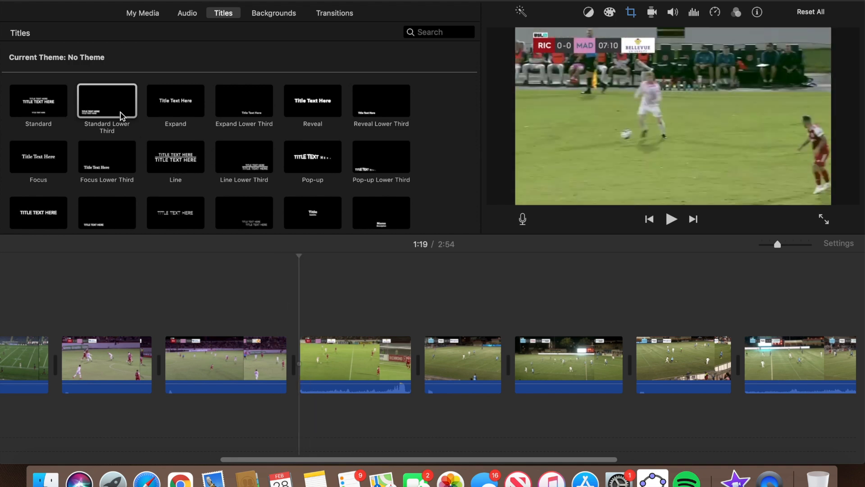
pyautogui.moveTo(120, 115); pyautogui.dragTo(298, 307)
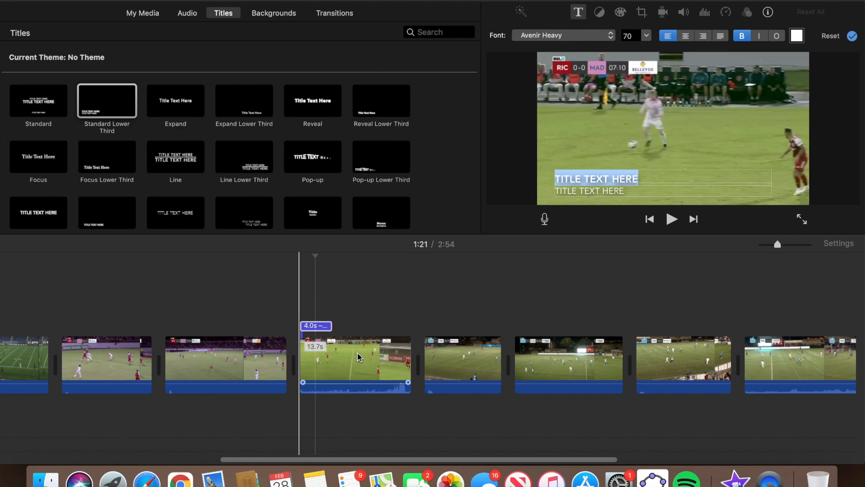
pyautogui.tripleClick(607, 181)
pyautogui.write('B')
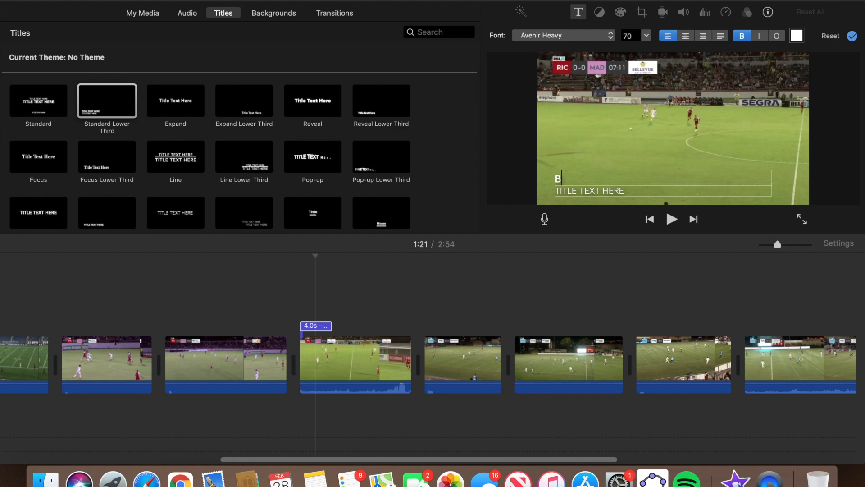
pyautogui.write('ALL MOVE')
pyautogui.press('BackSpace')
pyautogui.press('BackSpace')
pyautogui.press('BackSpace')
pyautogui.press('BackSpace')
pyautogui.write('DIST')
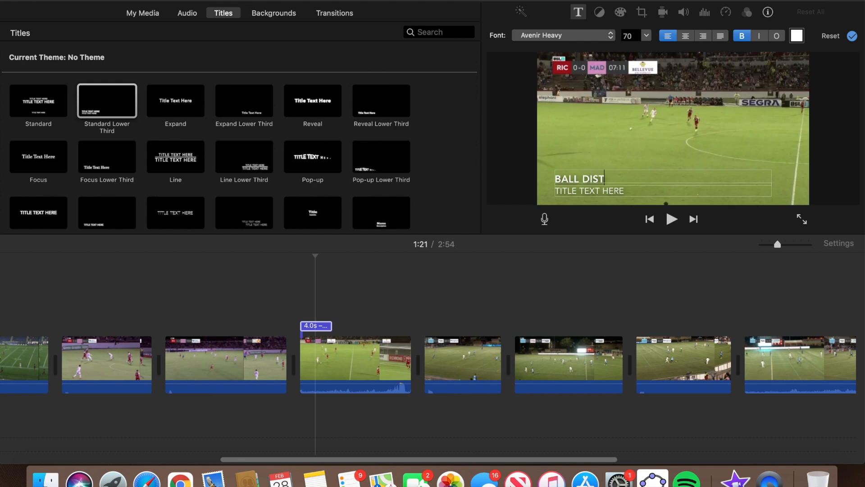
pyautogui.write('RIBUTION')
pyautogui.click(603, 188)
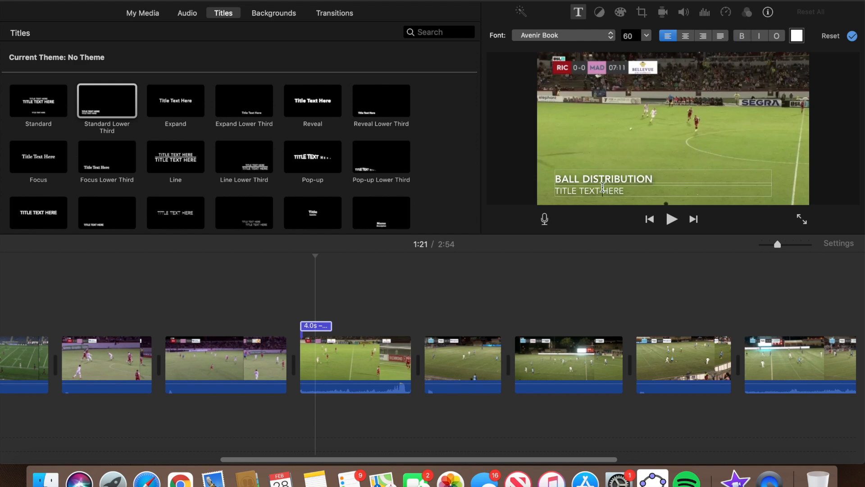
pyautogui.tripleClick(602, 188)
pyautogui.press('BackSpace')
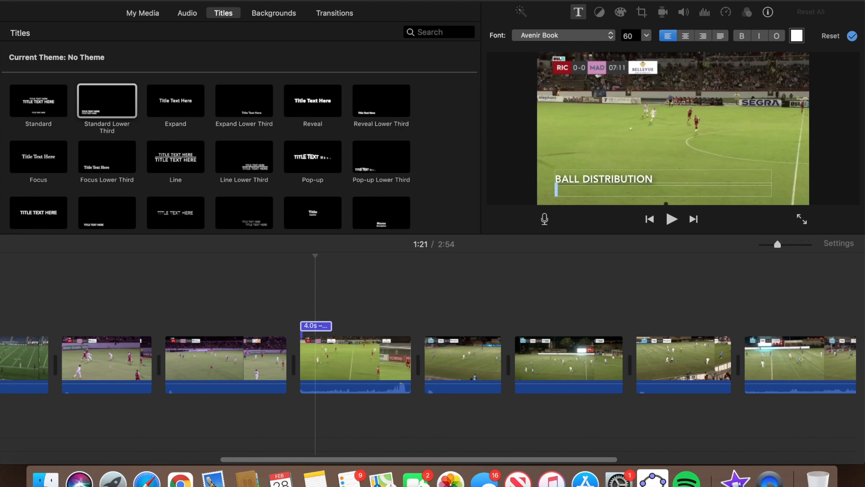
pyautogui.click(563, 154)
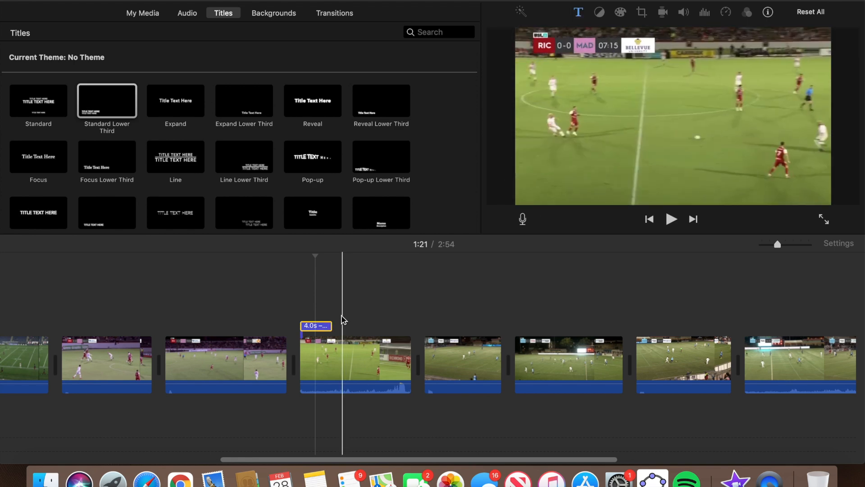
# Zoom in and play back the BALL DISTRIBUTION title to preview it.
pyautogui.click(800, 245)
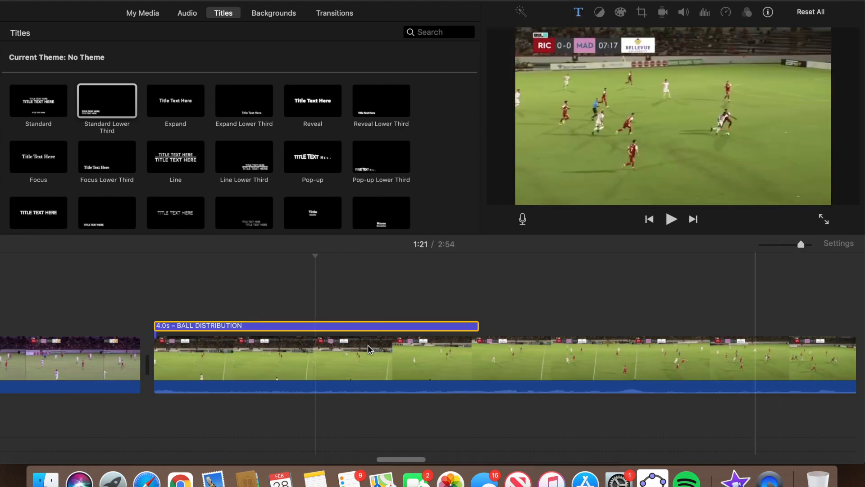
pyautogui.click(141, 309)
pyautogui.press('space')
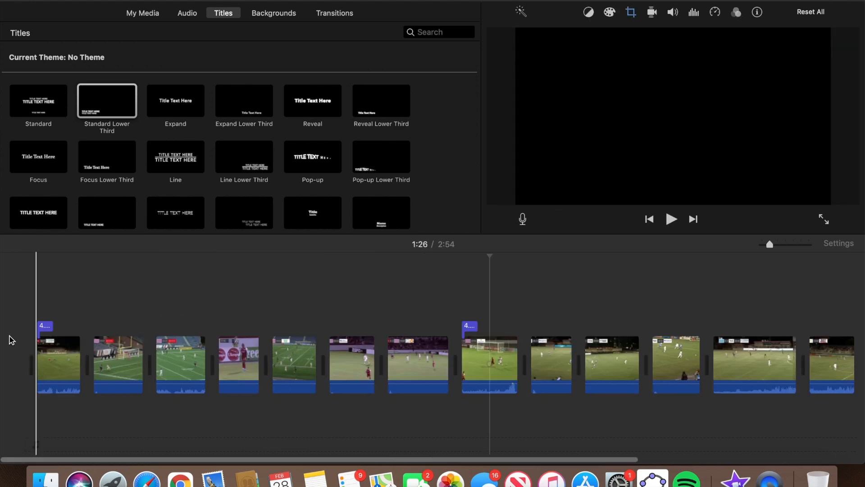
pyautogui.click(10, 339)
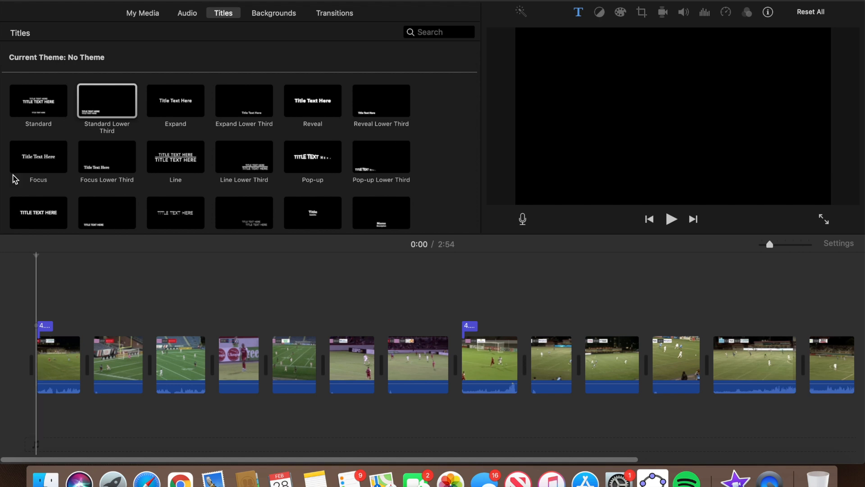
# Rename the project from the title bar to 'Highlighty Video'.
pyautogui.click(75, 1)
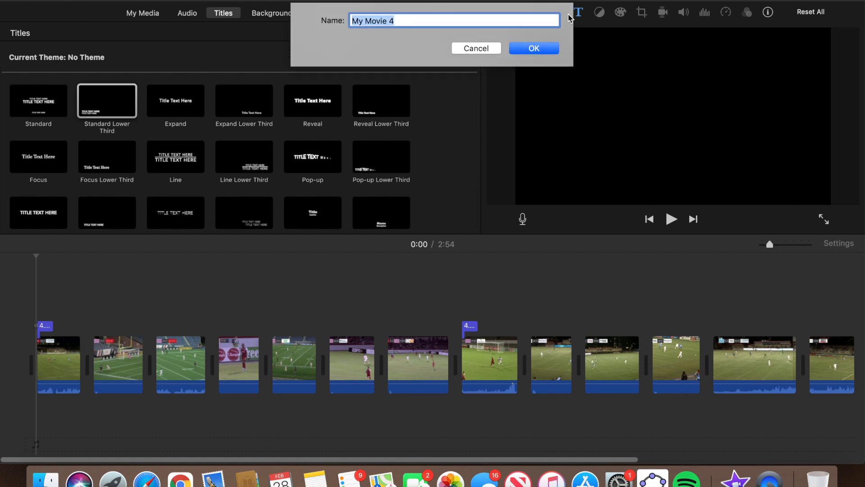
pyautogui.write('Highlighty Video')
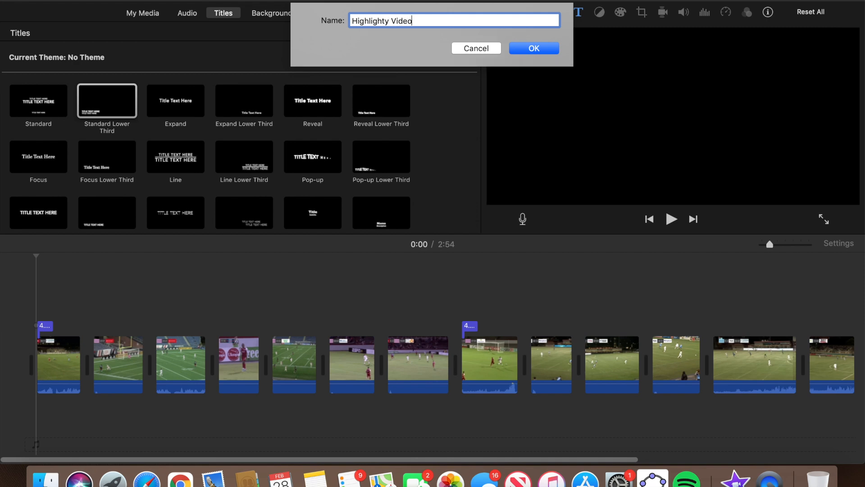
pyautogui.press('Return')
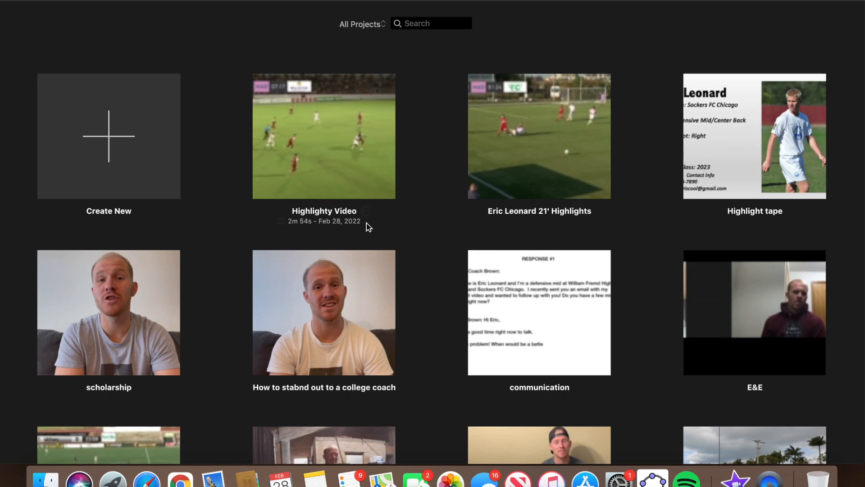
# Open the Highlight tape project, zoom out, and select the player profile card clip.
pyautogui.click(756, 139)
pyautogui.hscroll(10, 323, 324)
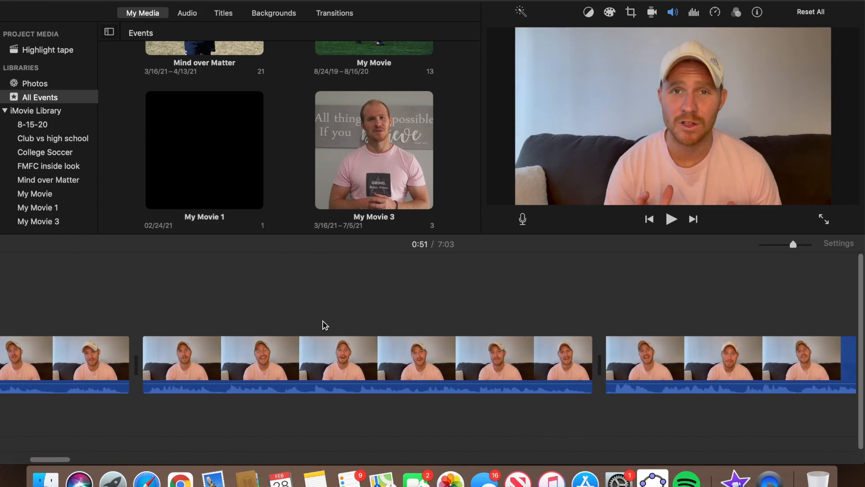
pyautogui.hscroll(15, 322, 324)
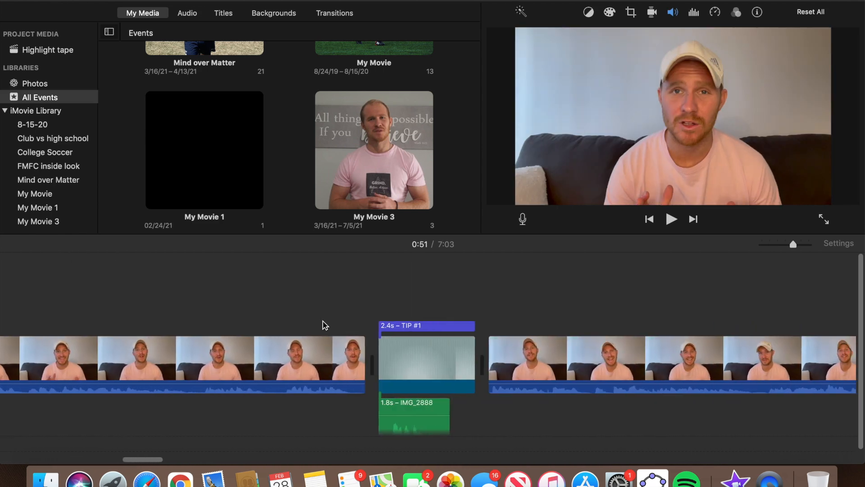
pyautogui.hscroll(5, 430, 348)
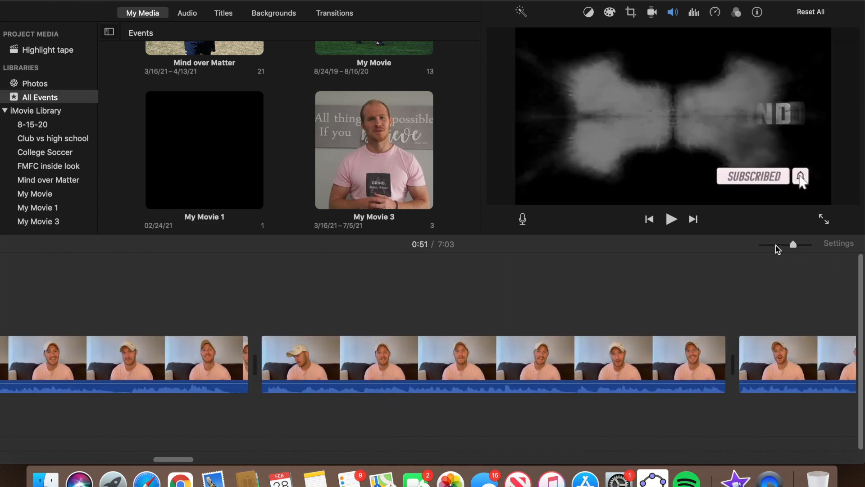
pyautogui.click(777, 245)
pyautogui.click(807, 354)
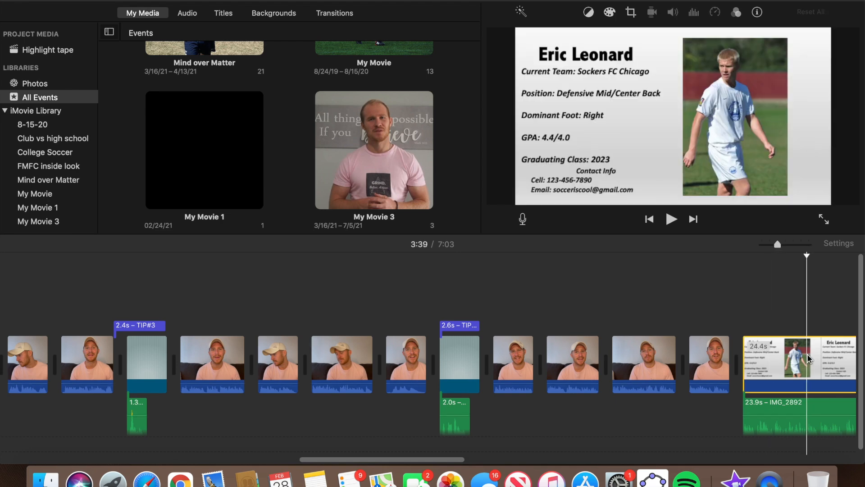
# Return to the projects list and open the Highlighty Video project.
pyautogui.hscroll(5, 807, 353)
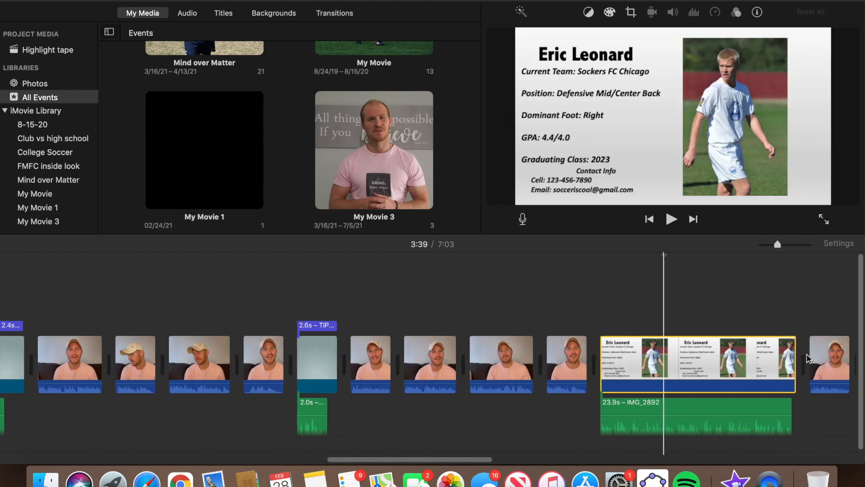
pyautogui.click(98, 3)
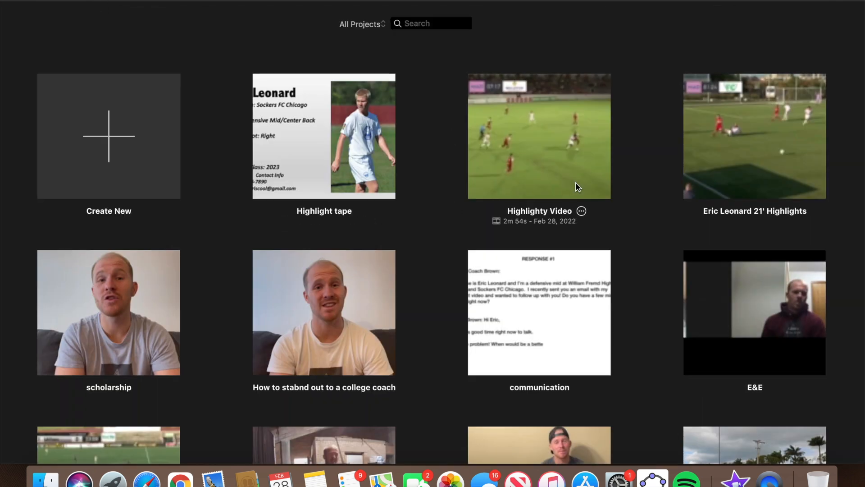
pyautogui.click(548, 173)
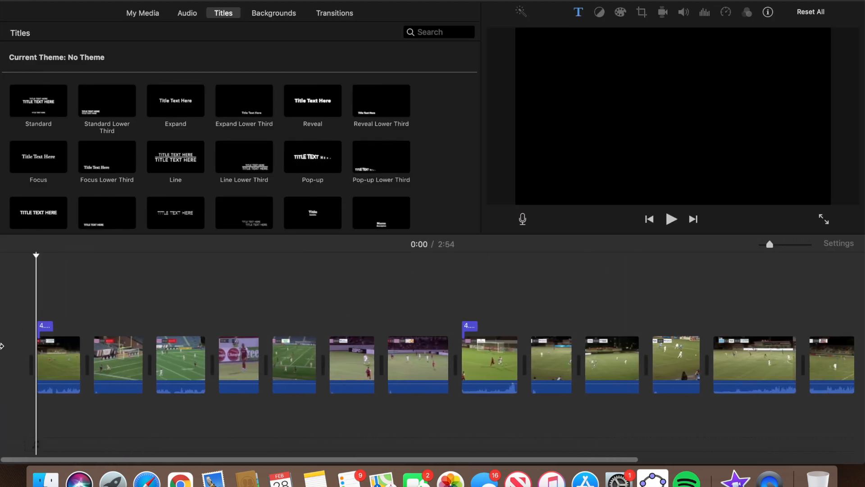
# Place the profile card at the timeline start, trim it to about 9.3 seconds, and preview.
pyautogui.moveTo(1, 346); pyautogui.dragTo(5, 349)
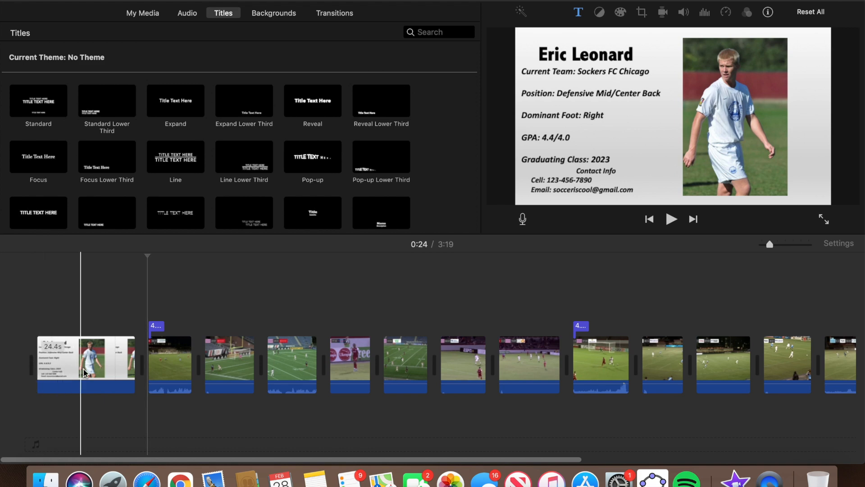
pyautogui.click(3, 339)
pyautogui.press('space')
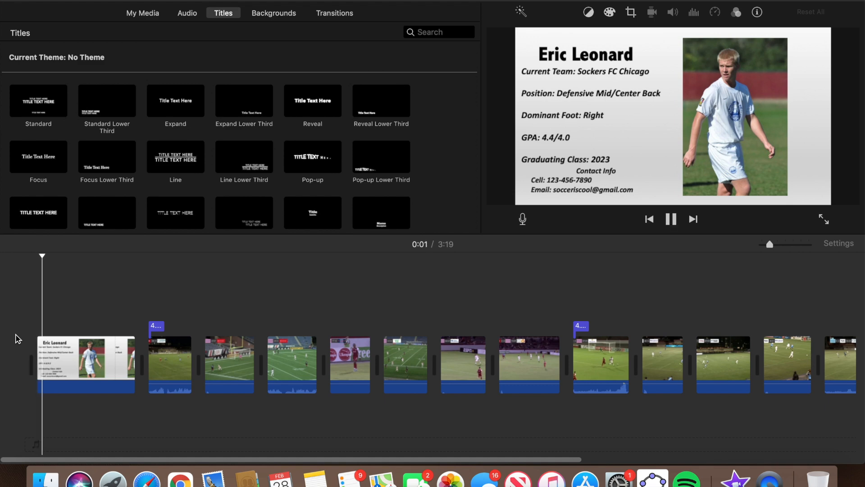
pyautogui.press('space')
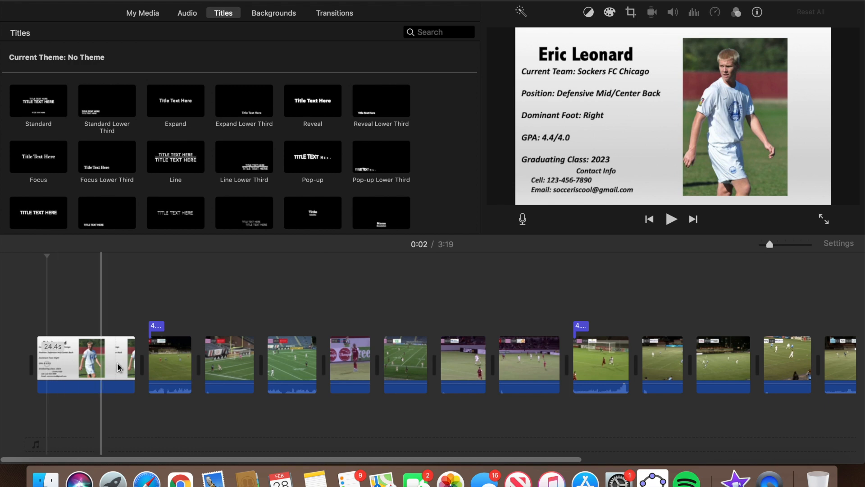
pyautogui.moveTo(132, 362); pyautogui.dragTo(9, 364)
pyautogui.press('space')
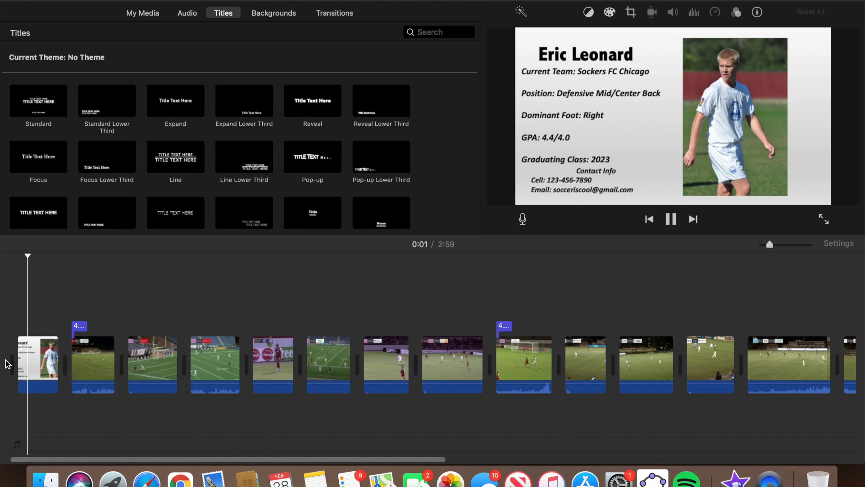
pyautogui.press('space')
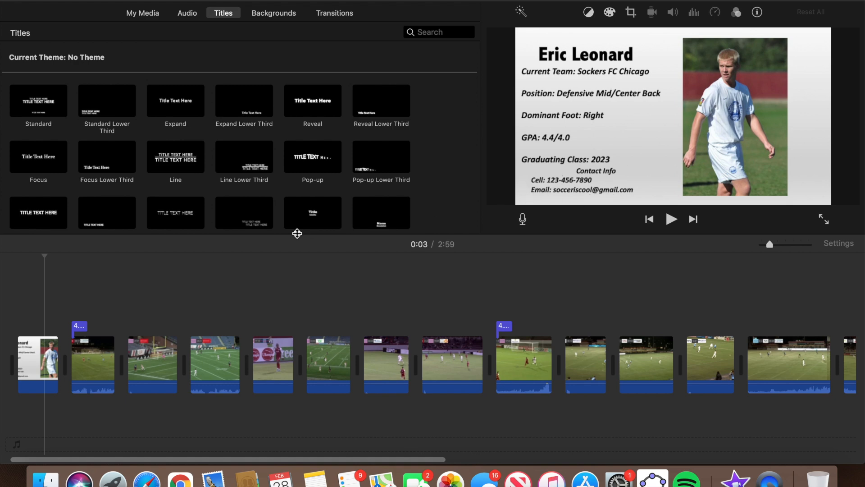
pyautogui.press('space')
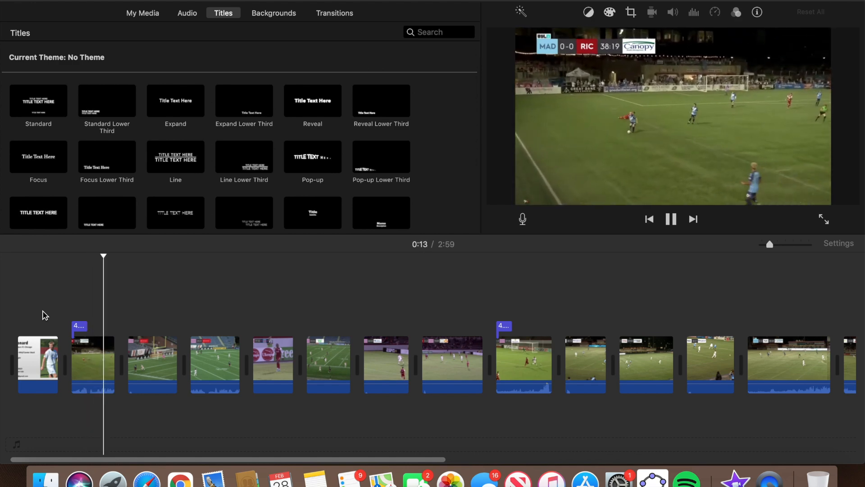
pyautogui.press('space')
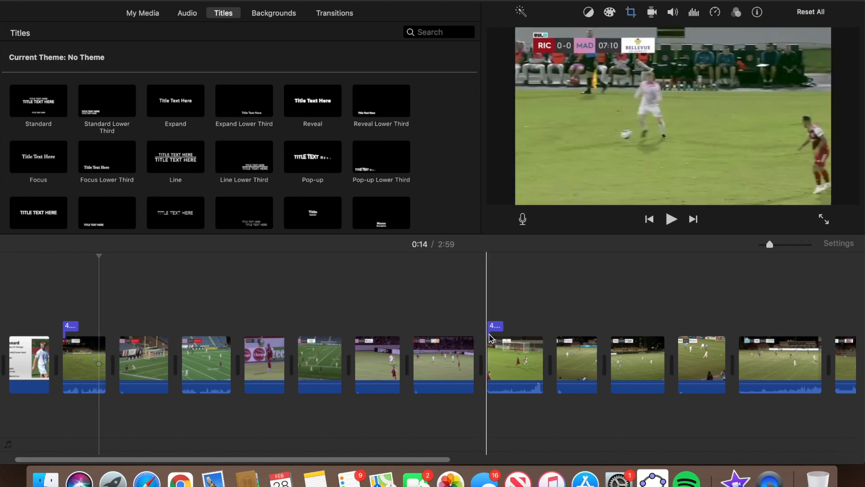
pyautogui.hscroll(3, 428, 342)
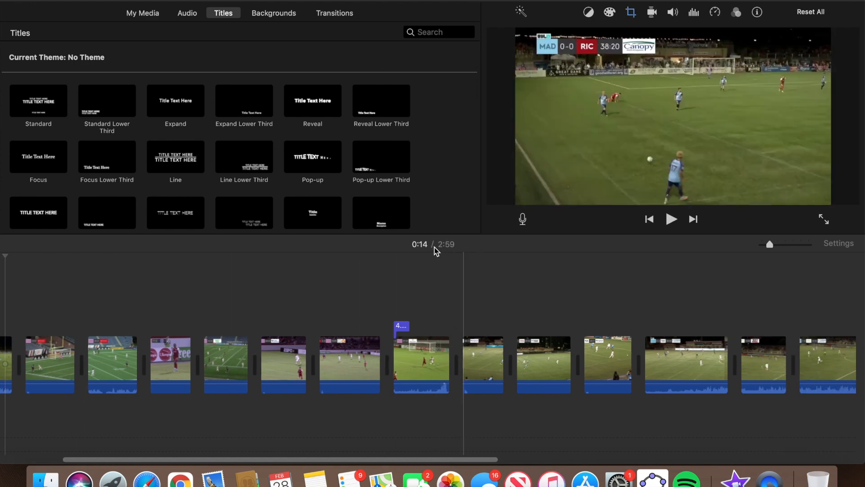
pyautogui.hscroll(1, 581, 306)
pyautogui.hscroll(5, 582, 306)
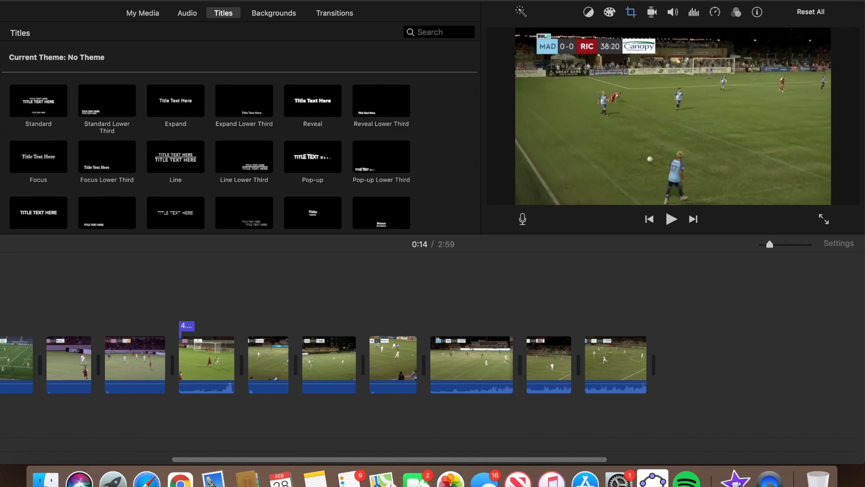
pyautogui.click(848, 1)
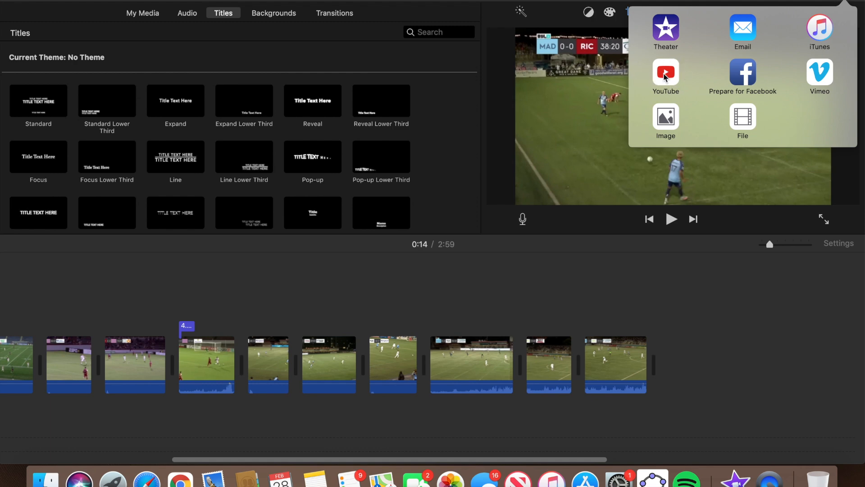
pyautogui.click(743, 123)
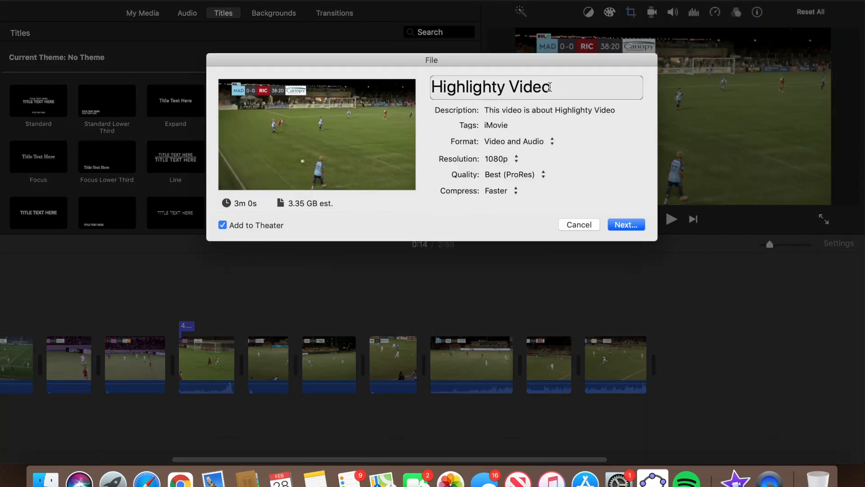
pyautogui.click(506, 87)
pyautogui.press('BackSpace')
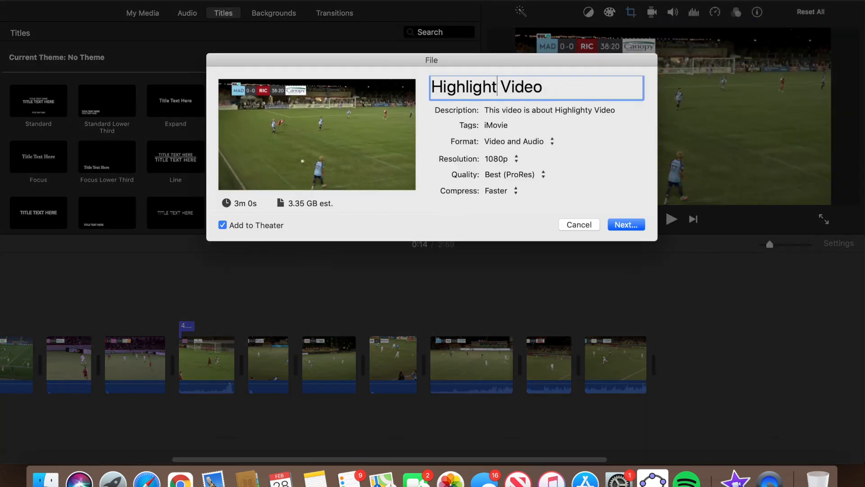
pyautogui.tripleClick(504, 110)
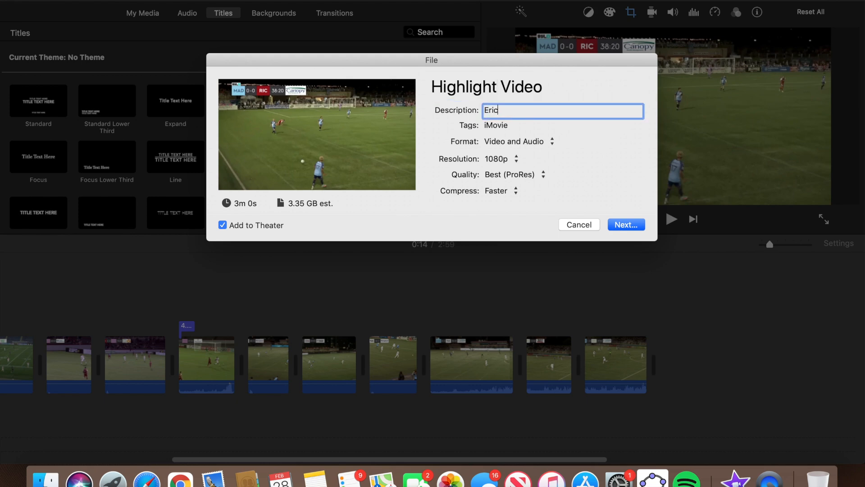
pyautogui.click(494, 144)
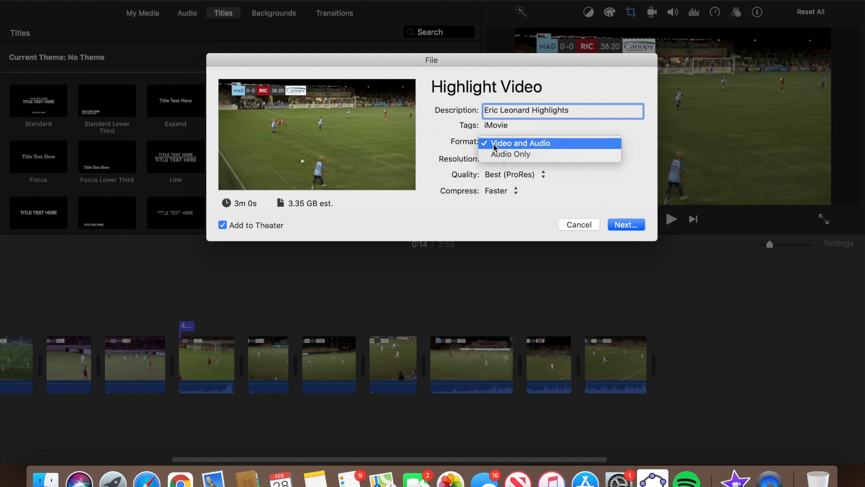
pyautogui.click(494, 144)
pyautogui.click(501, 160)
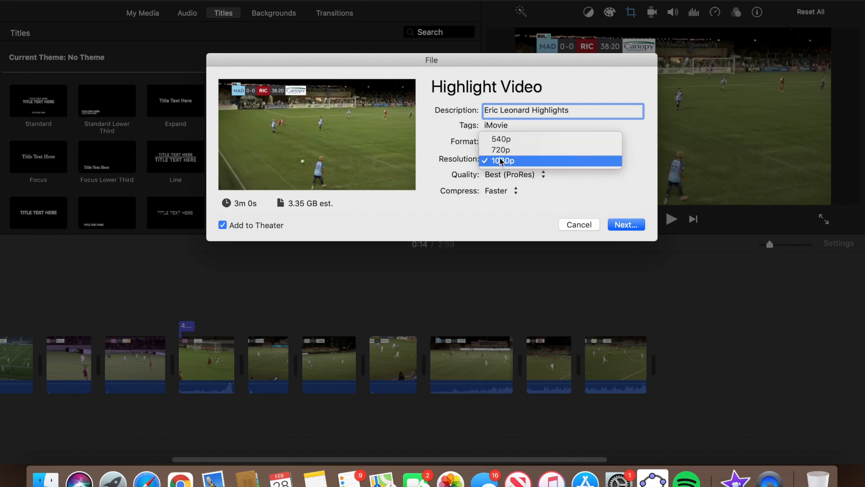
pyautogui.click(502, 161)
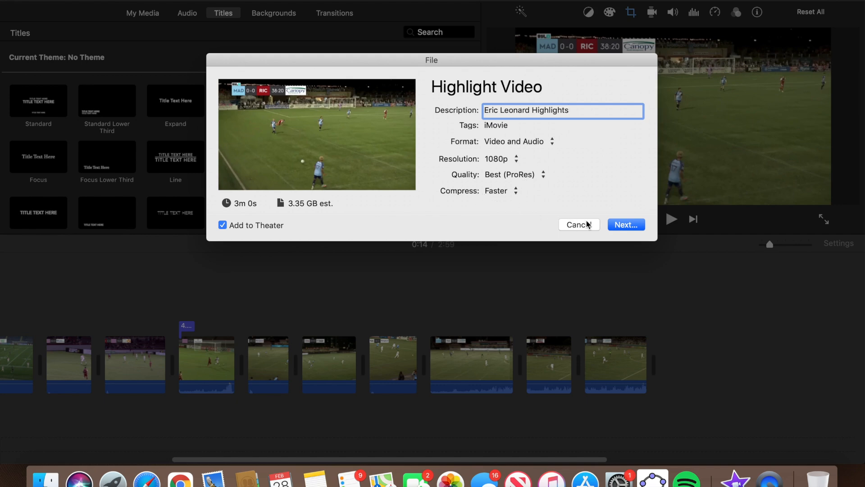
pyautogui.click(623, 225)
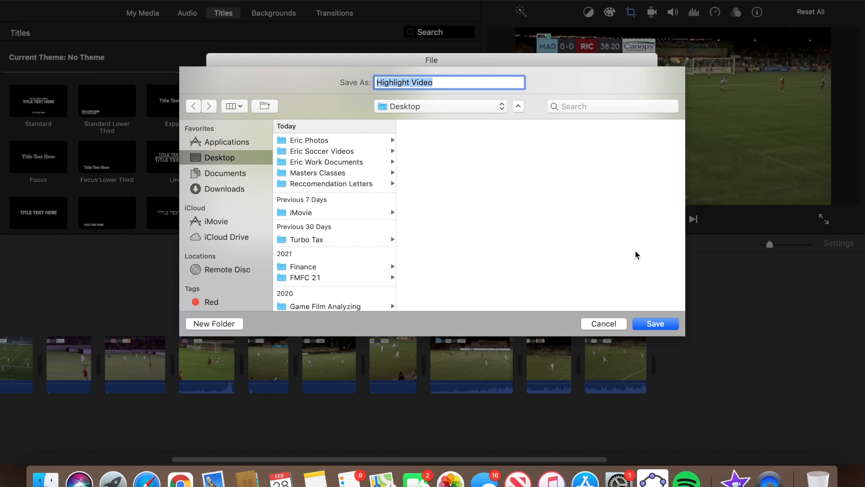
pyautogui.click(595, 323)
pyautogui.click(583, 225)
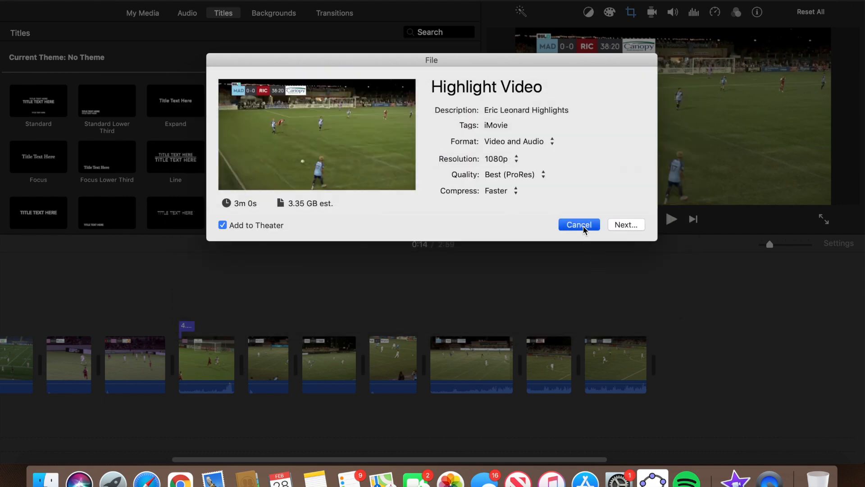
pyautogui.press('Home')
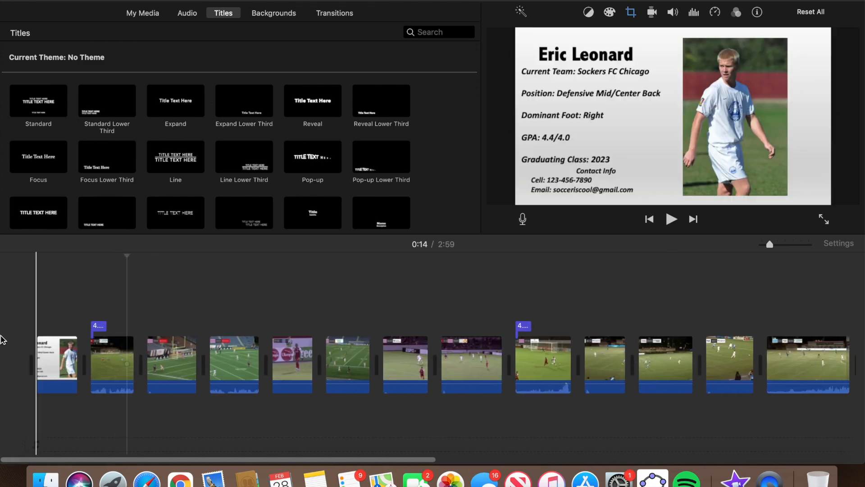
pyautogui.hscroll(4, 430, 305)
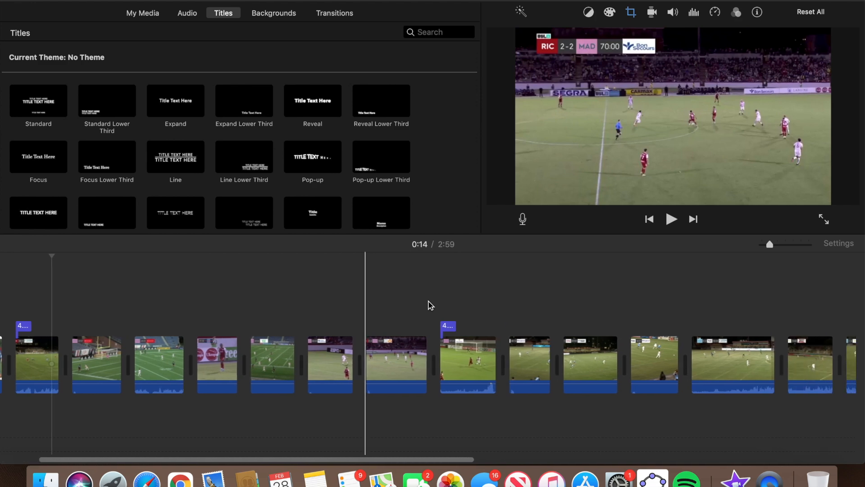